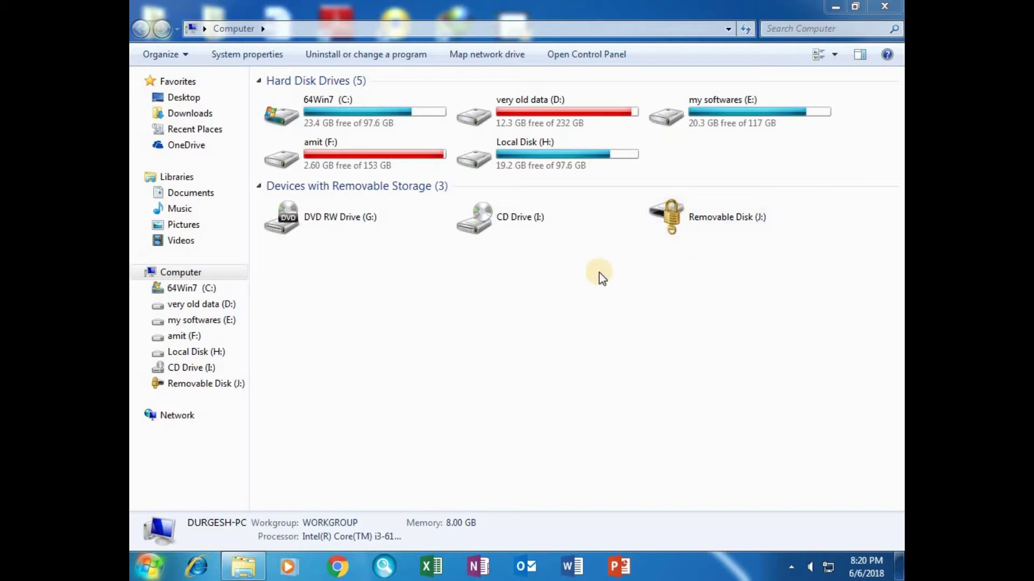
Unlock the BitLocker-protected Removable Disk (J:) by entering its drive password
click(681, 229)
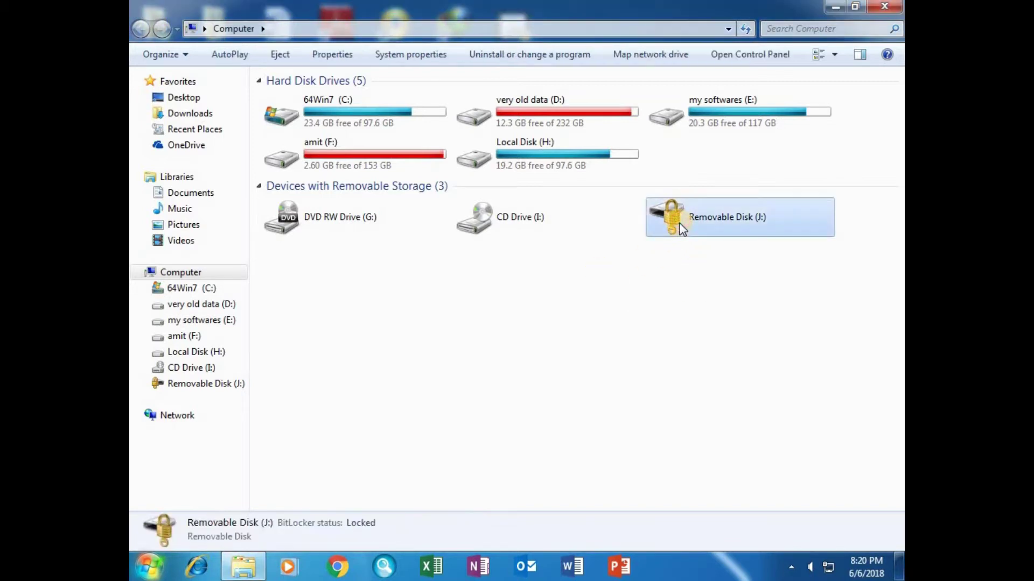
right_click(681, 228)
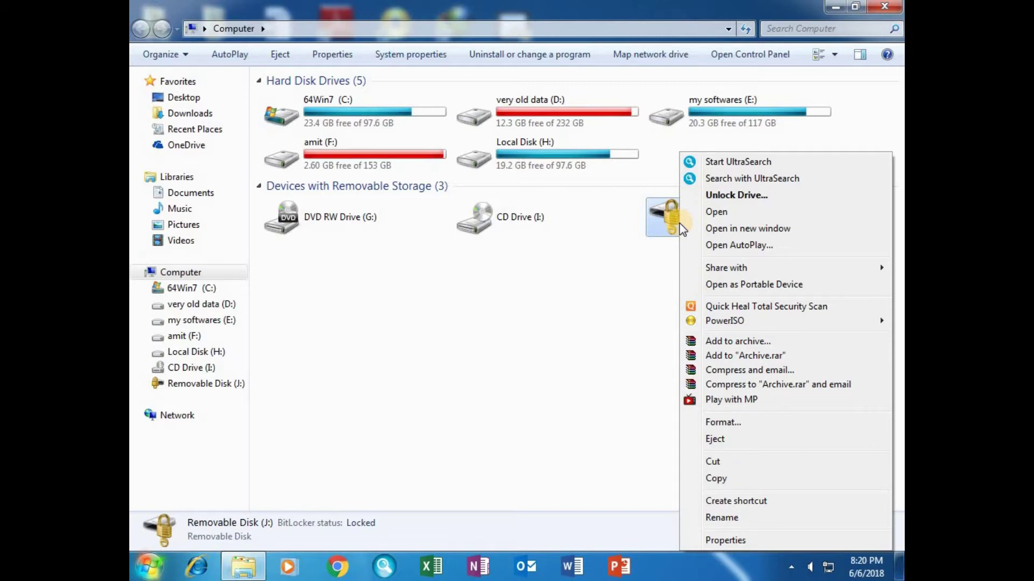
click(718, 194)
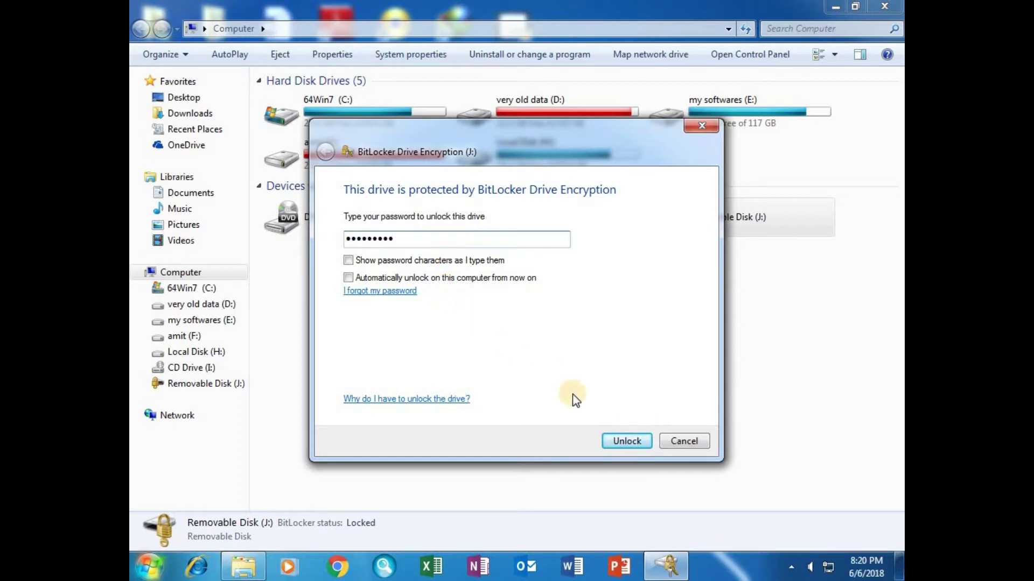
click(628, 441)
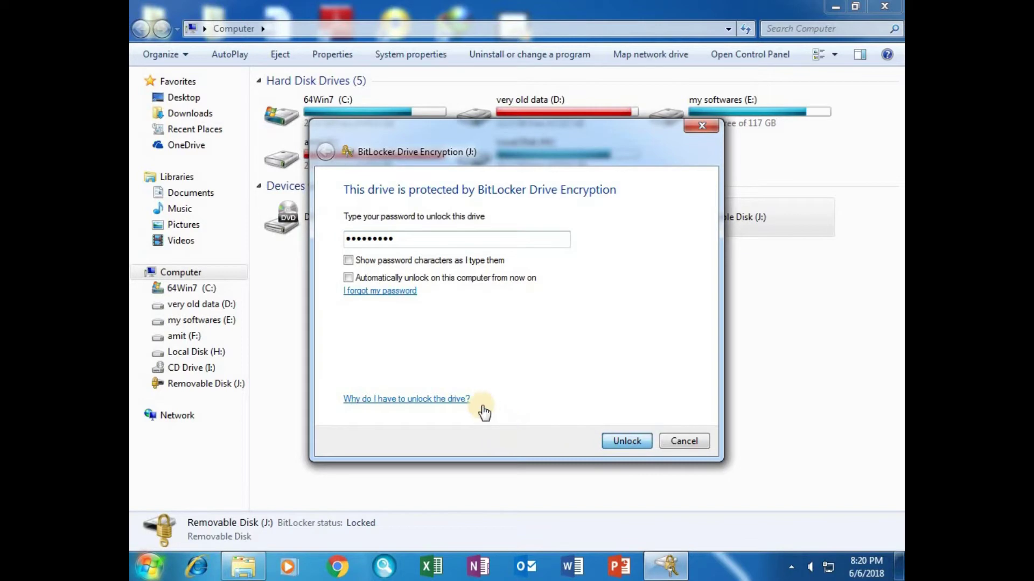
click(633, 157)
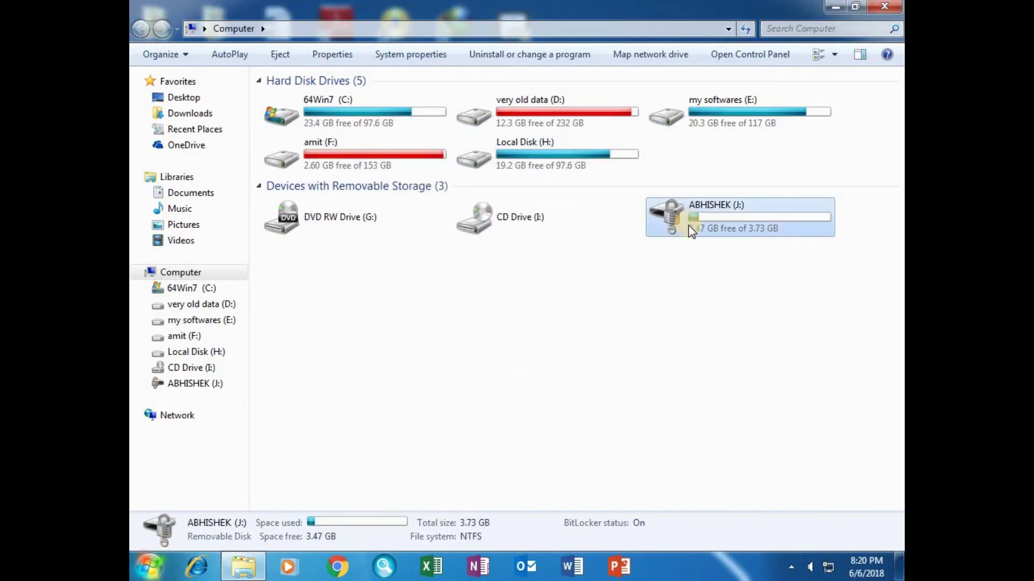
Open Control Panel in a maximized window and list its items as small icons
click(149, 566)
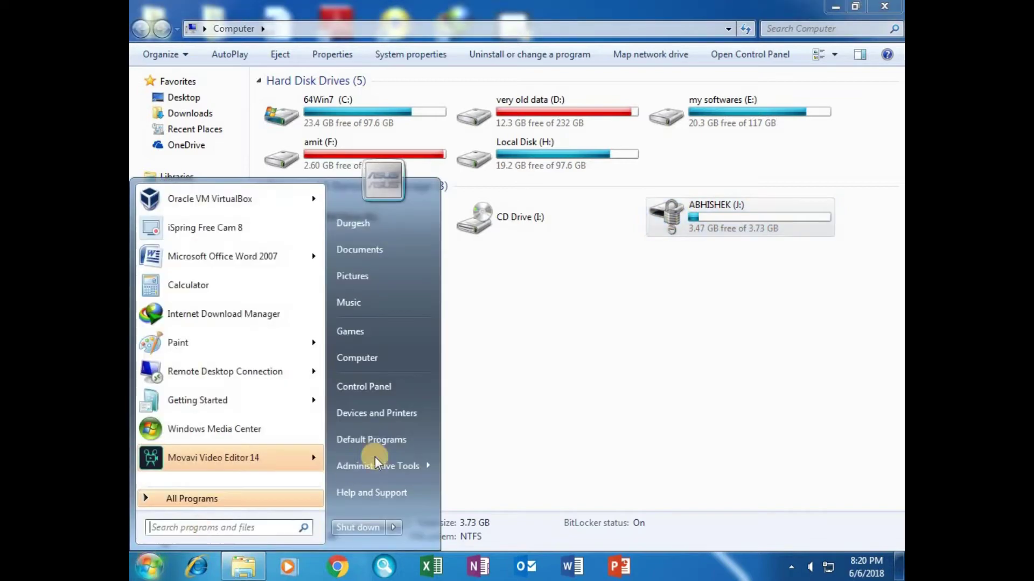
click(375, 392)
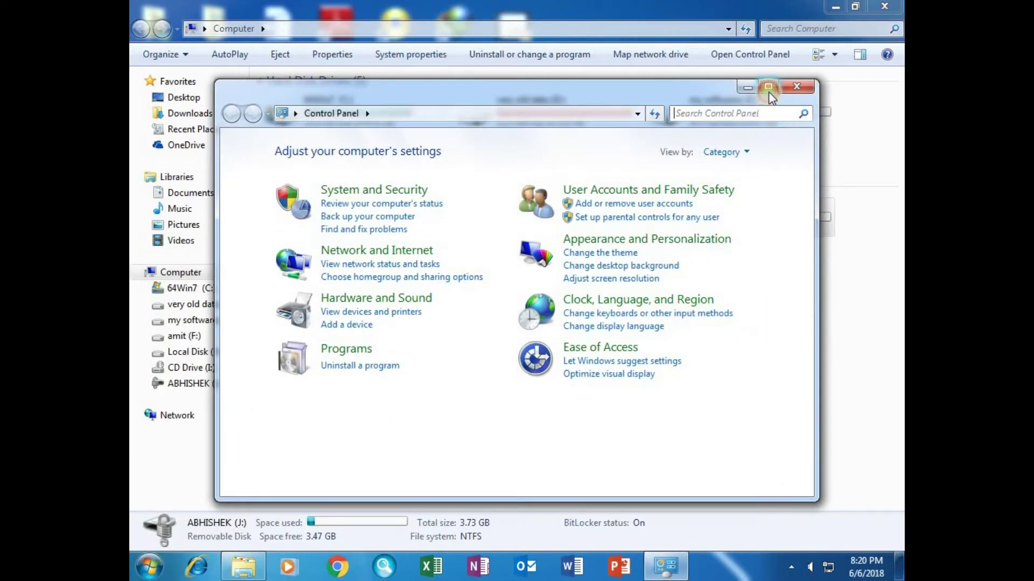
click(768, 88)
click(764, 65)
click(760, 131)
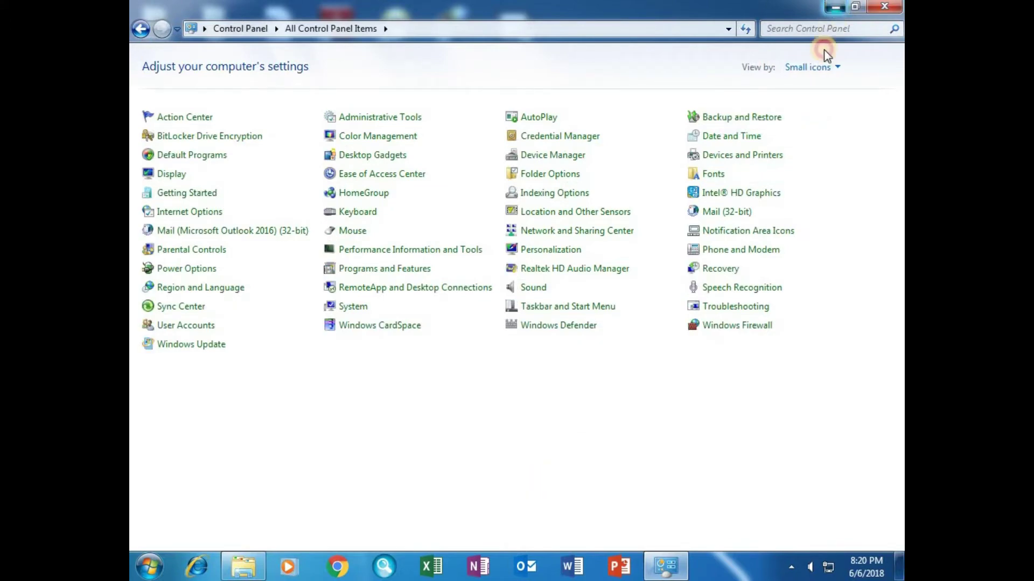
Set Control Panel aside, view the contents of the unlocked J: drive, and close that window
click(835, 6)
double_click(703, 215)
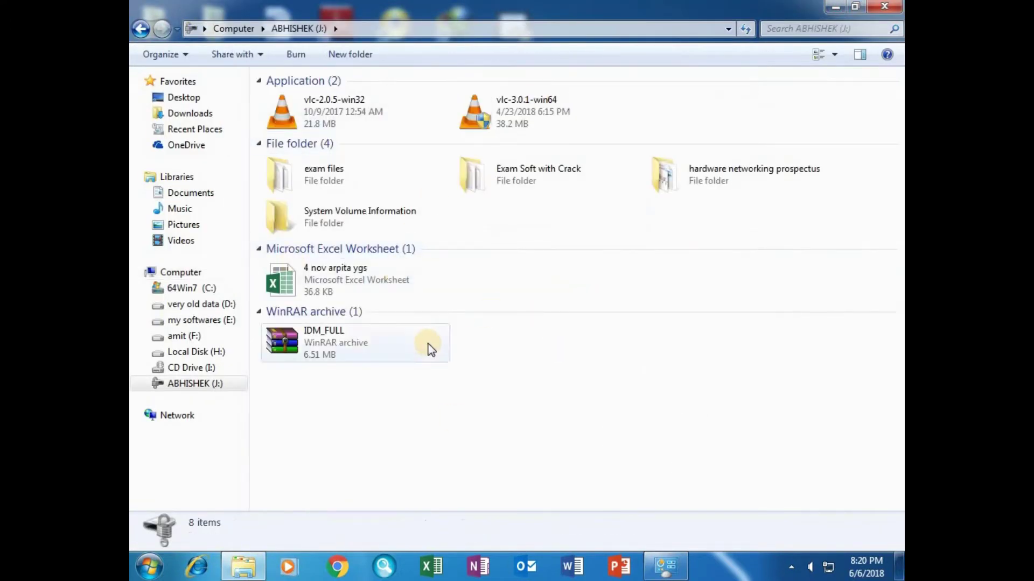
click(885, 7)
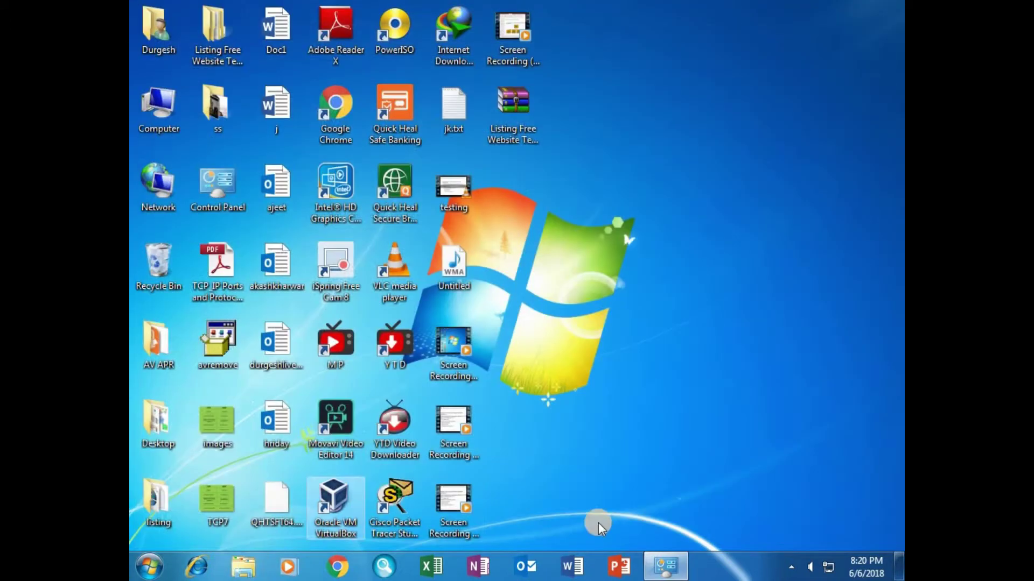
Return to Control Panel and open the BitLocker Drive Encryption settings
click(666, 566)
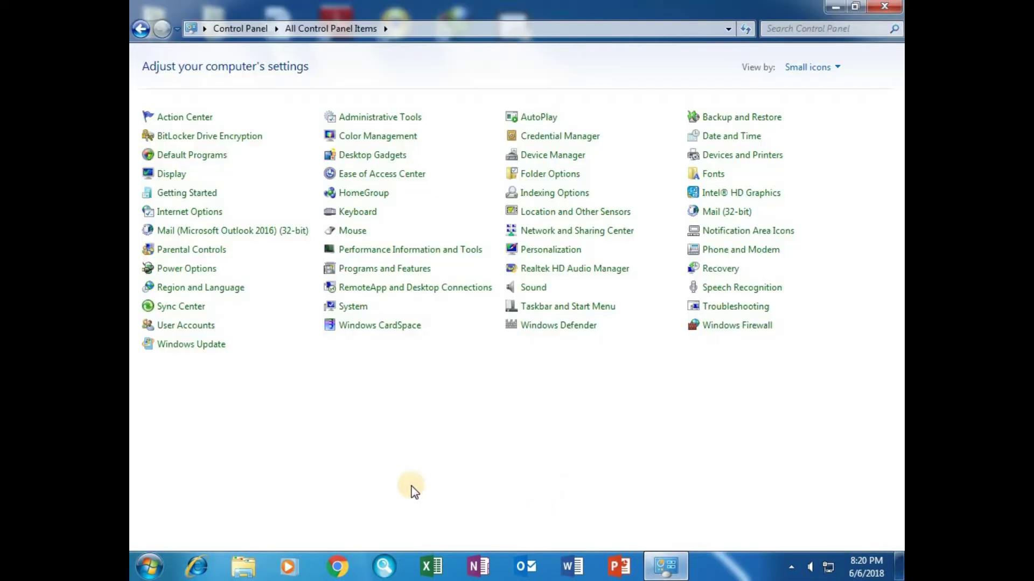
click(832, 65)
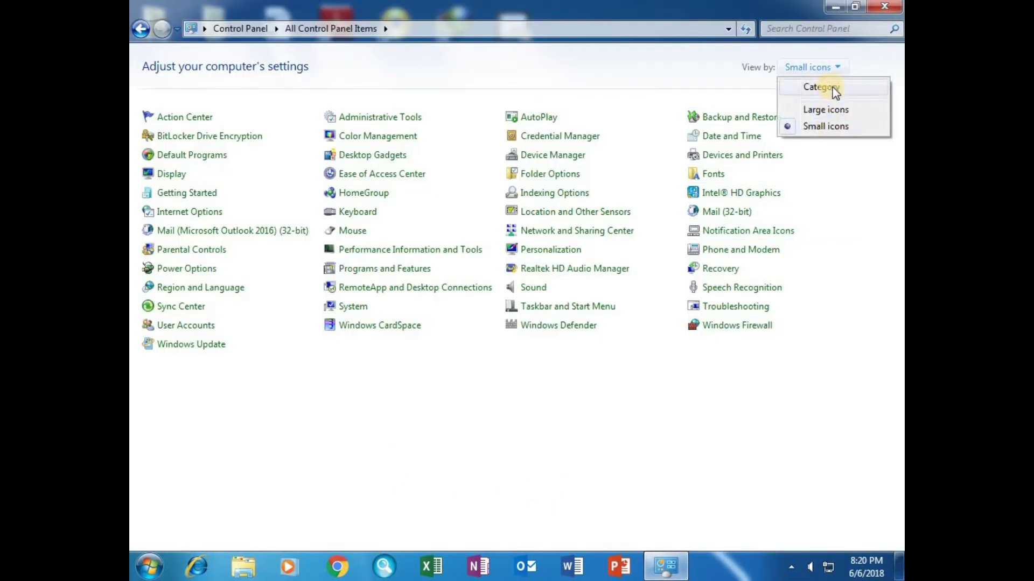
click(226, 138)
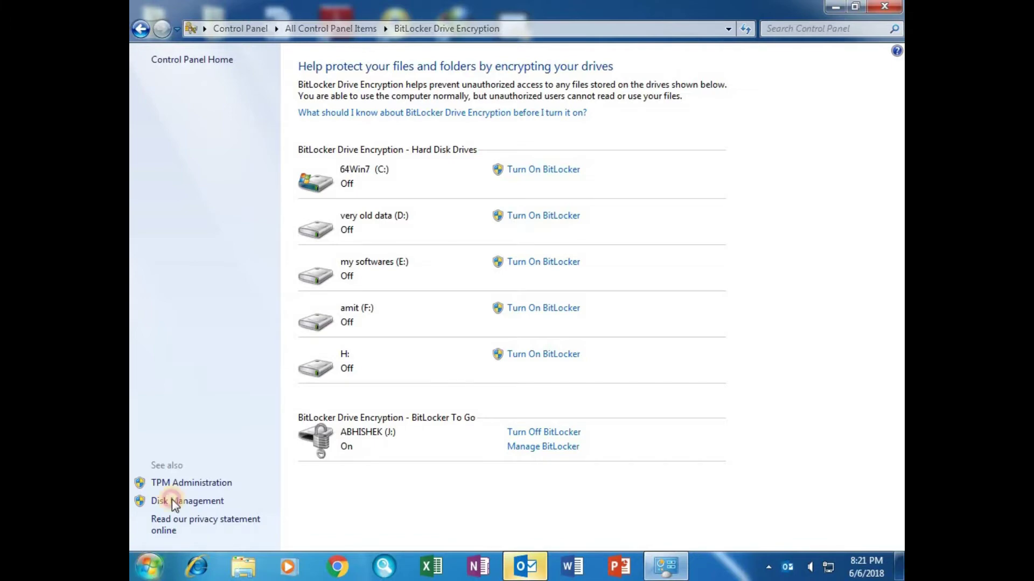
Open a maximized Computer window and examine the BitLocker status of removable drive J:
key(super)
key(super)
key(super+e)
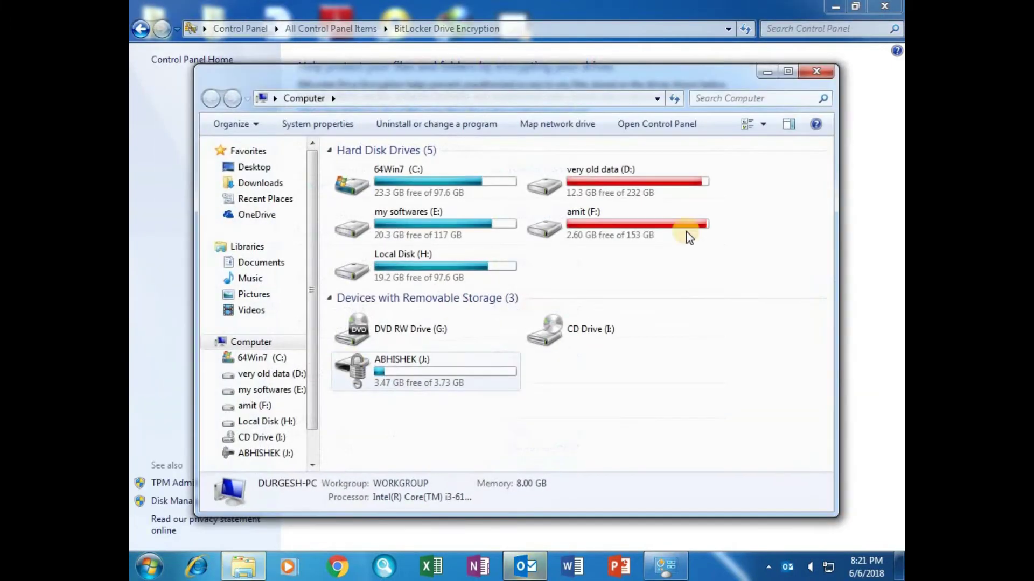
click(791, 73)
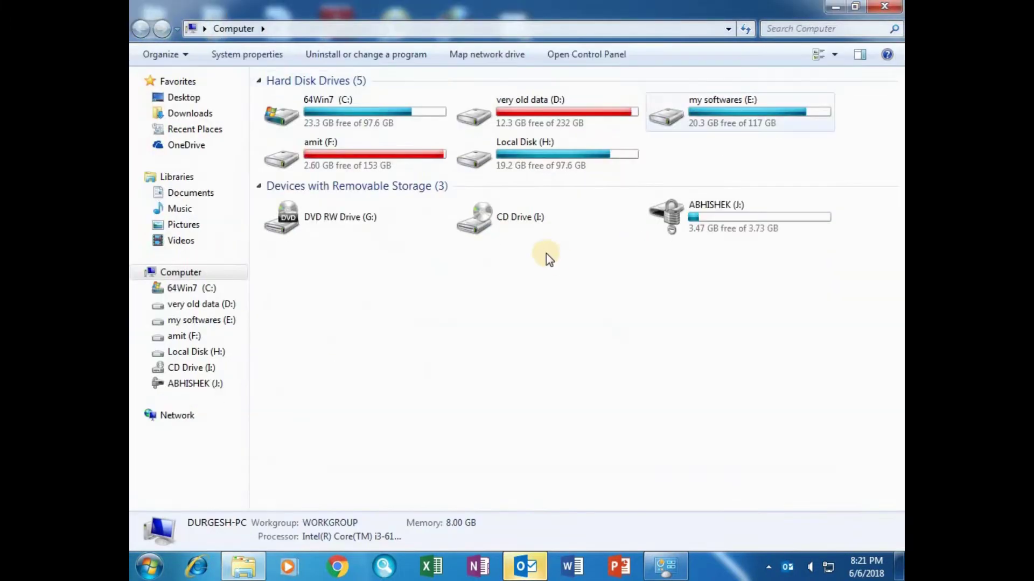
click(704, 215)
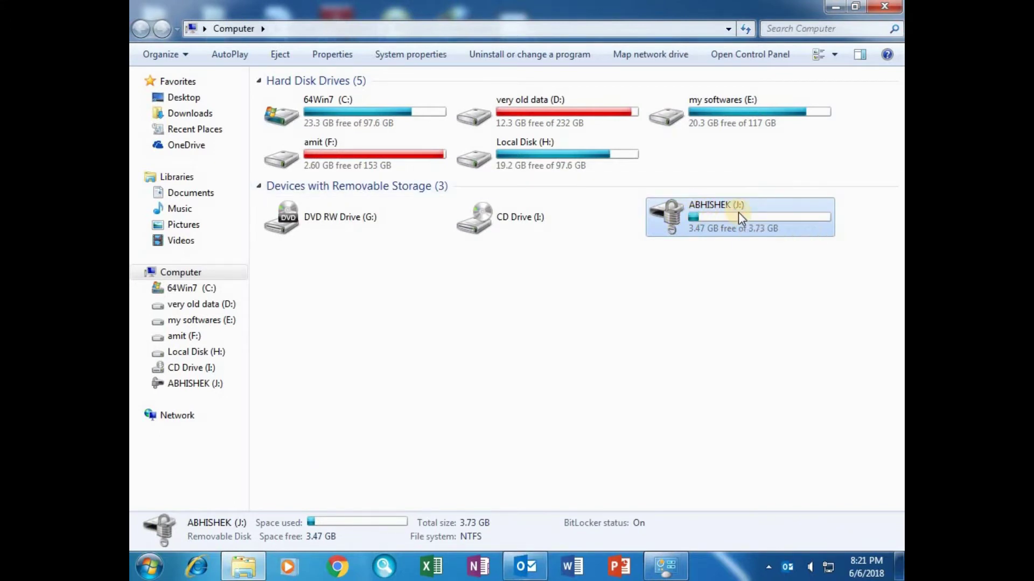
click(655, 337)
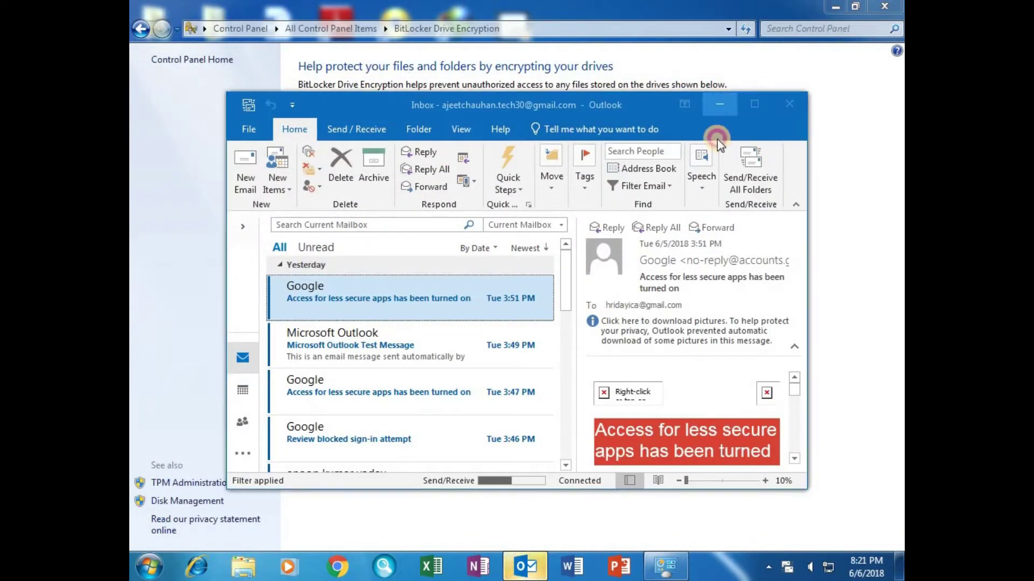
Clear away the Outlook and BitLocker windows, and select removable drive J: in a maximized Computer window
click(719, 104)
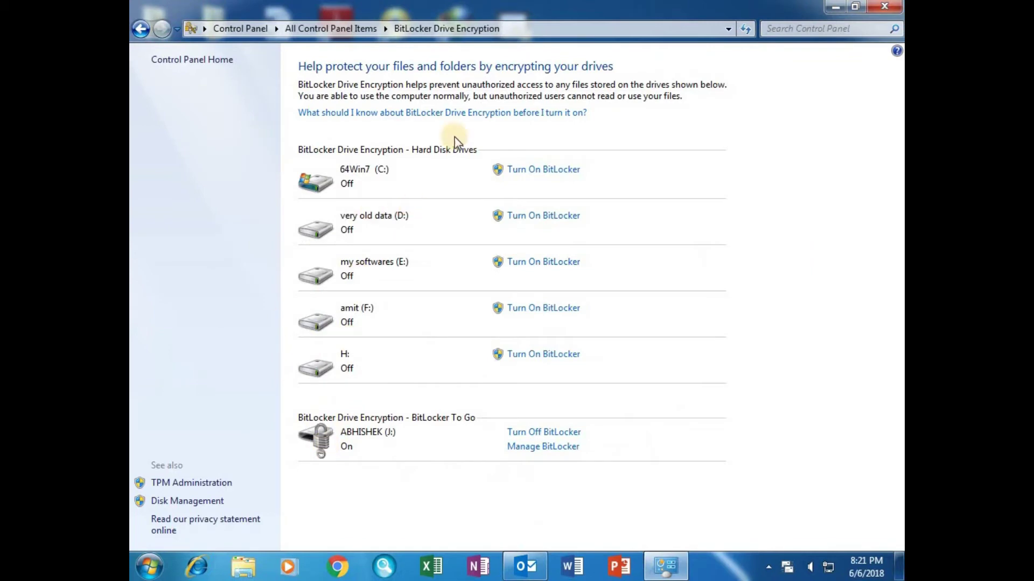
click(882, 8)
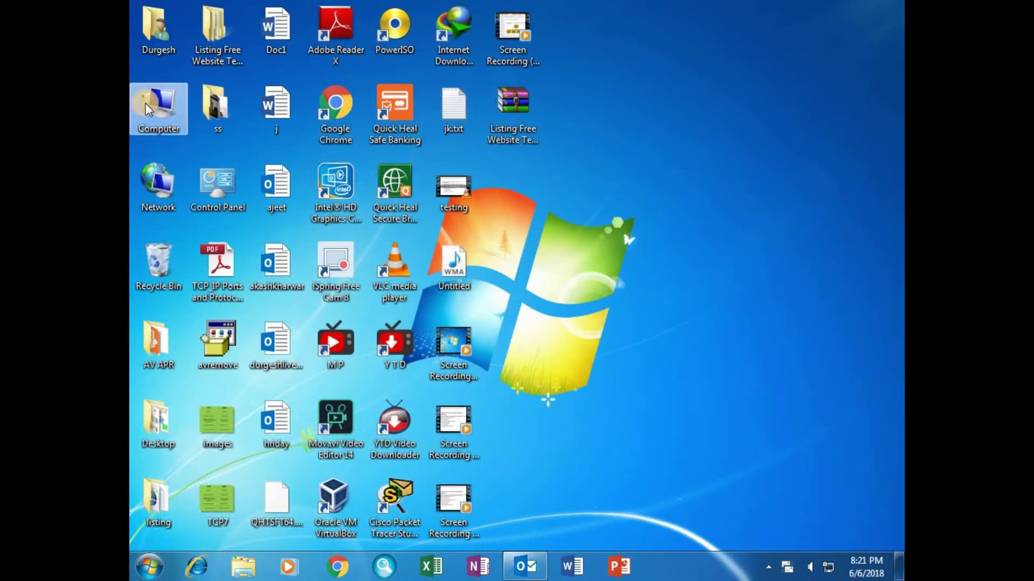
click(149, 567)
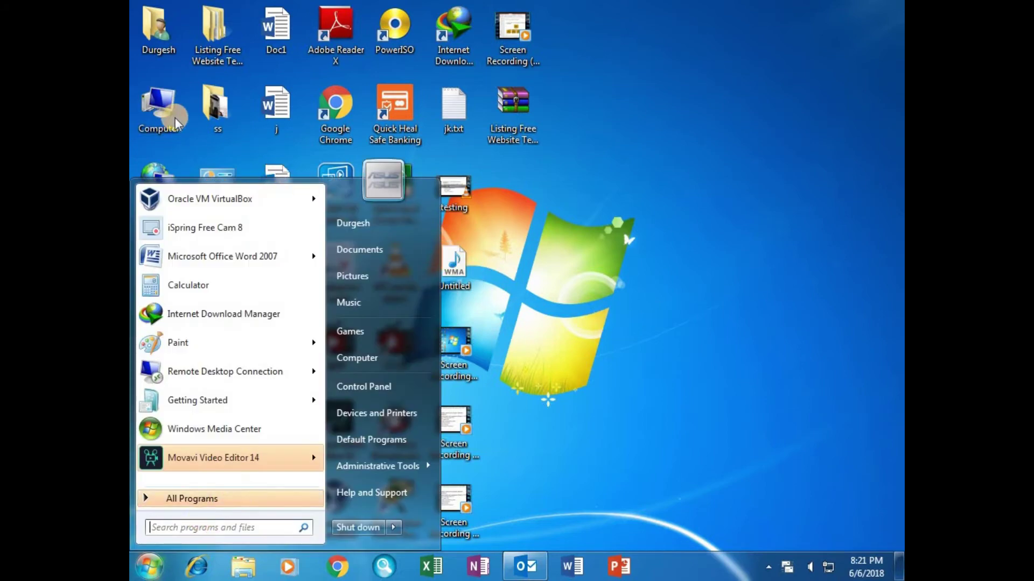
double_click(163, 107)
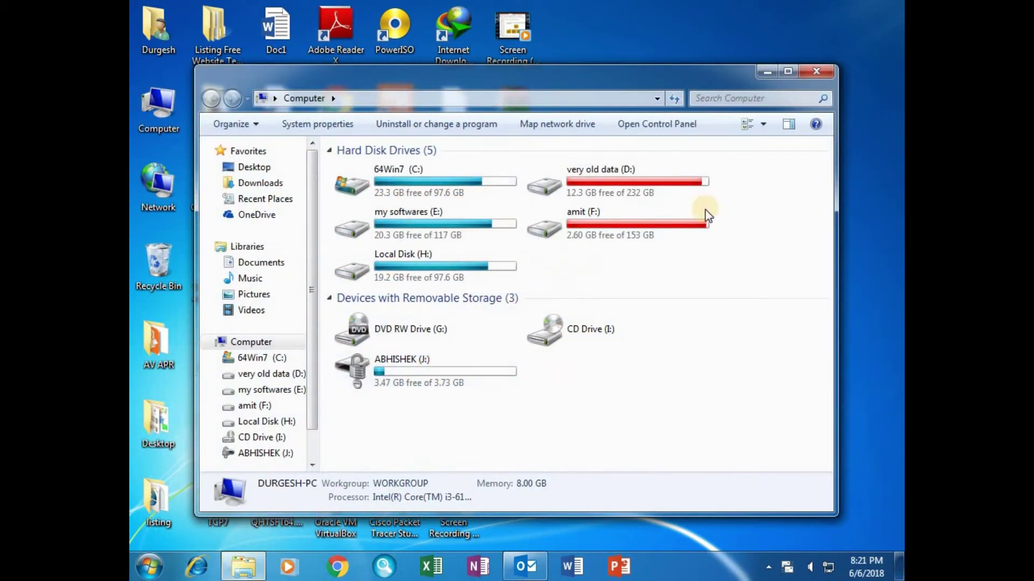
click(788, 73)
click(714, 224)
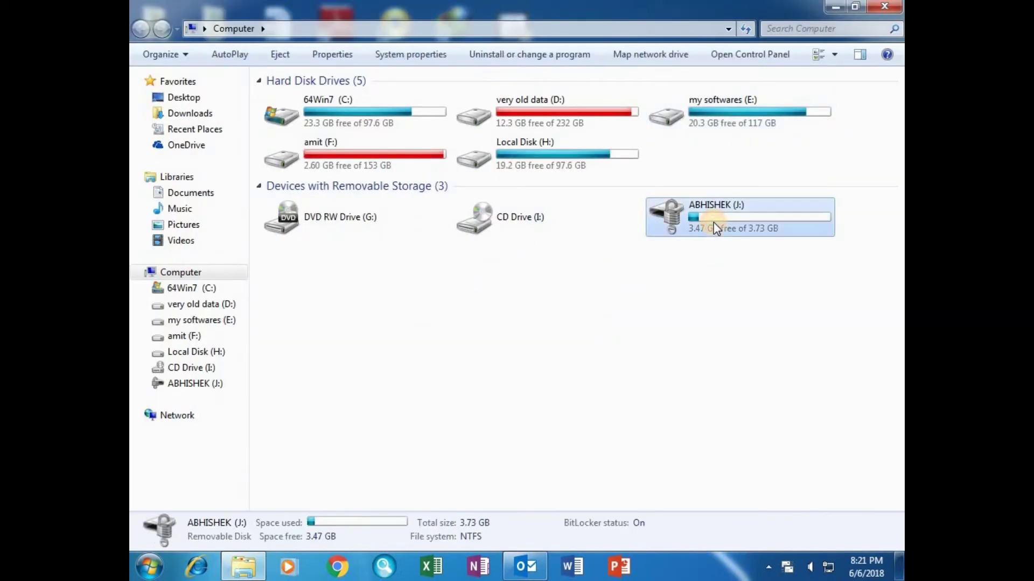
Open BitLocker Drive Encryption from a maximized Control Panel window
click(150, 566)
click(409, 385)
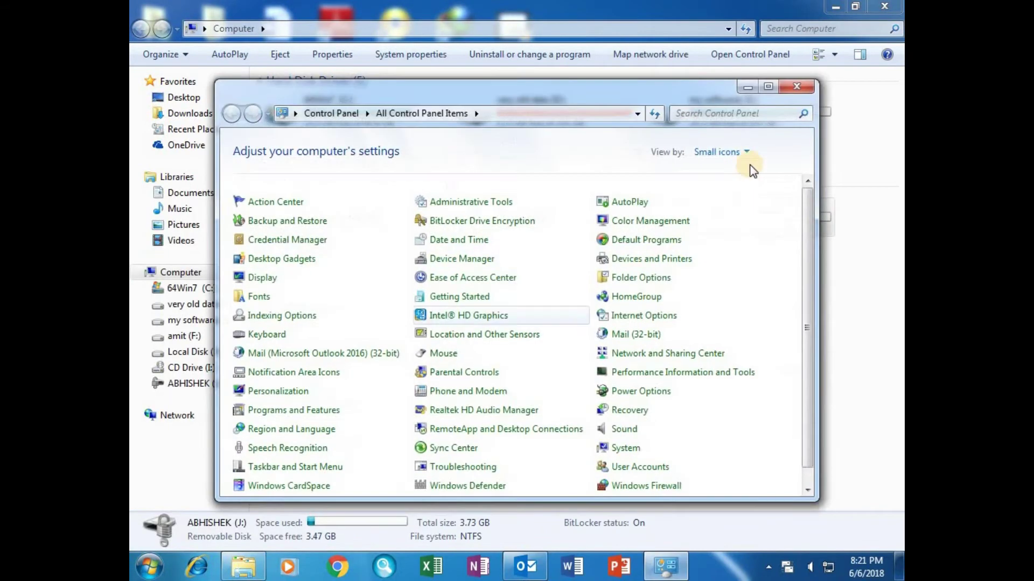
click(768, 87)
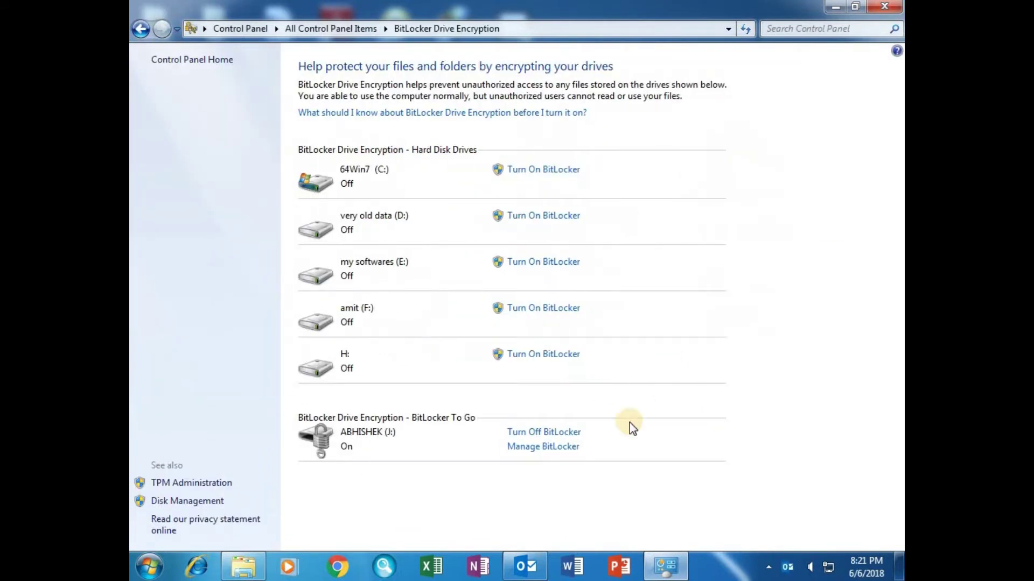
Turn off BitLocker for removable drive J: and start decrypting it, moving the dialogs out of the way
click(537, 435)
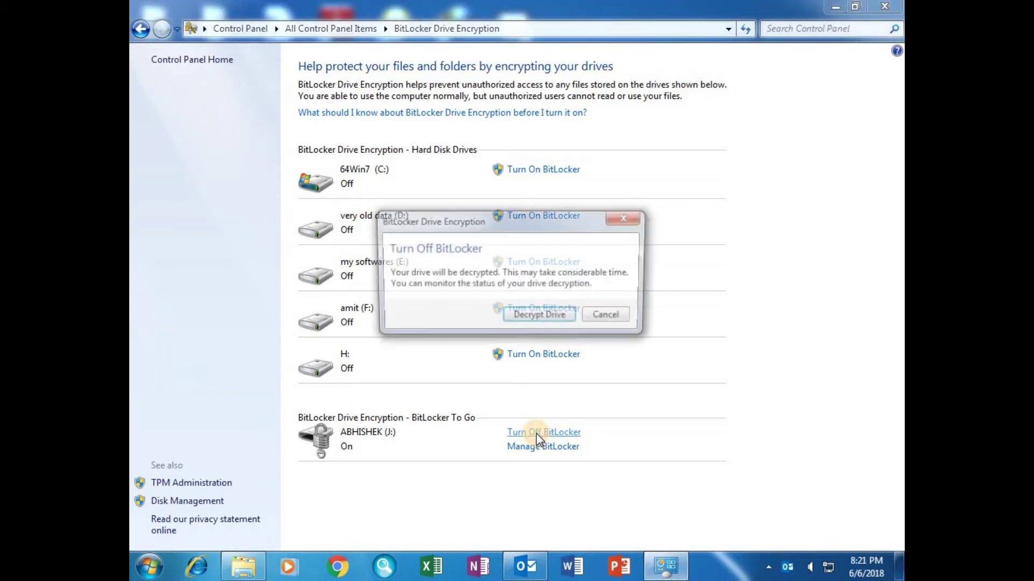
drag(504, 227, 457, 32)
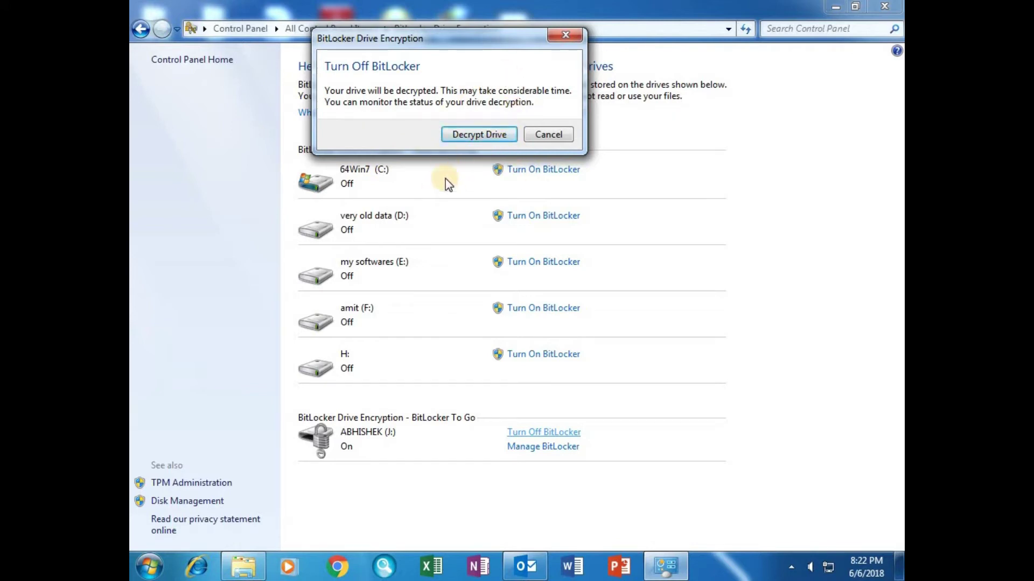
click(472, 135)
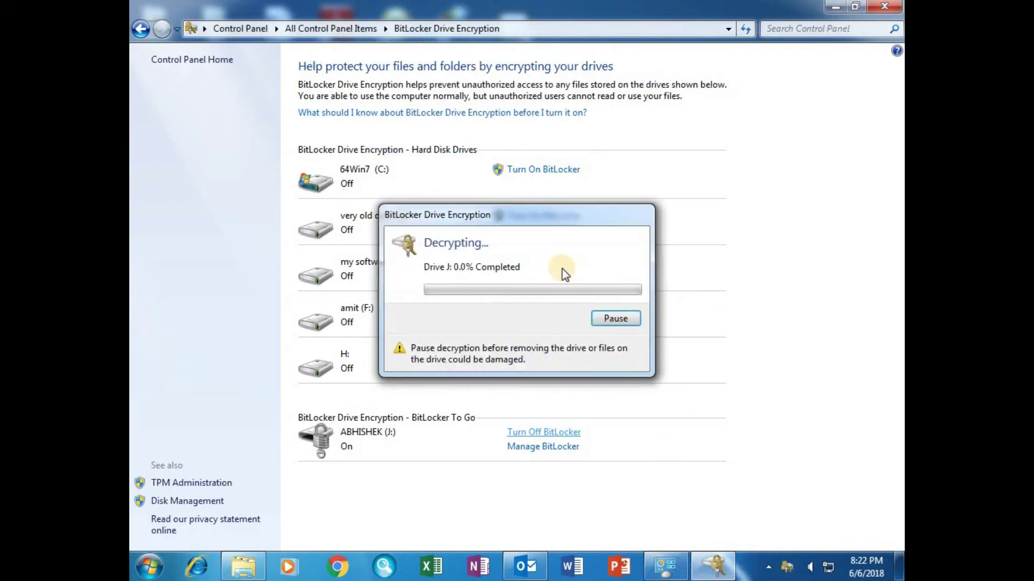
drag(547, 214, 483, 90)
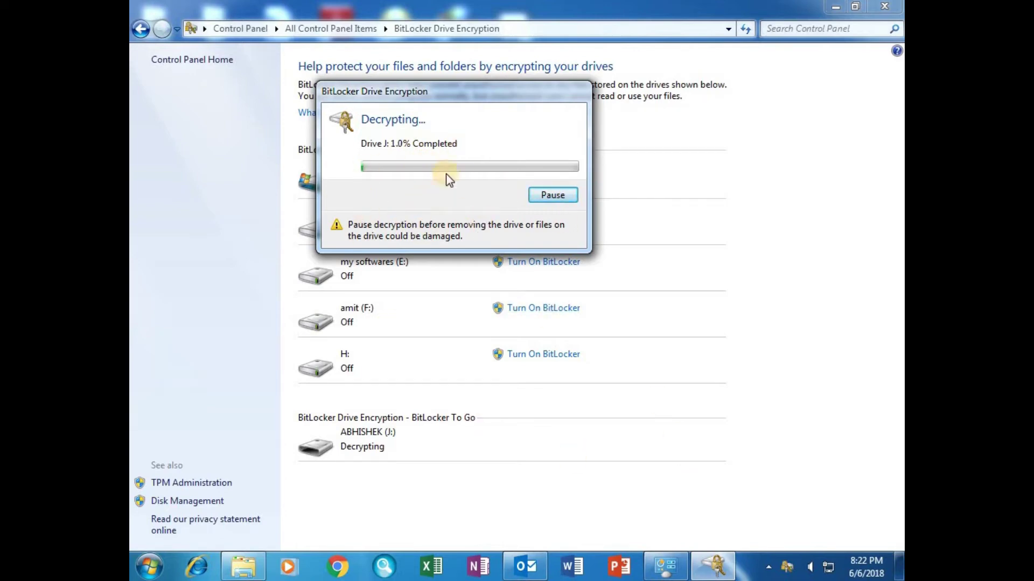
Check the J: drive in the Computer window during decryption, view its files, and close the window
click(898, 566)
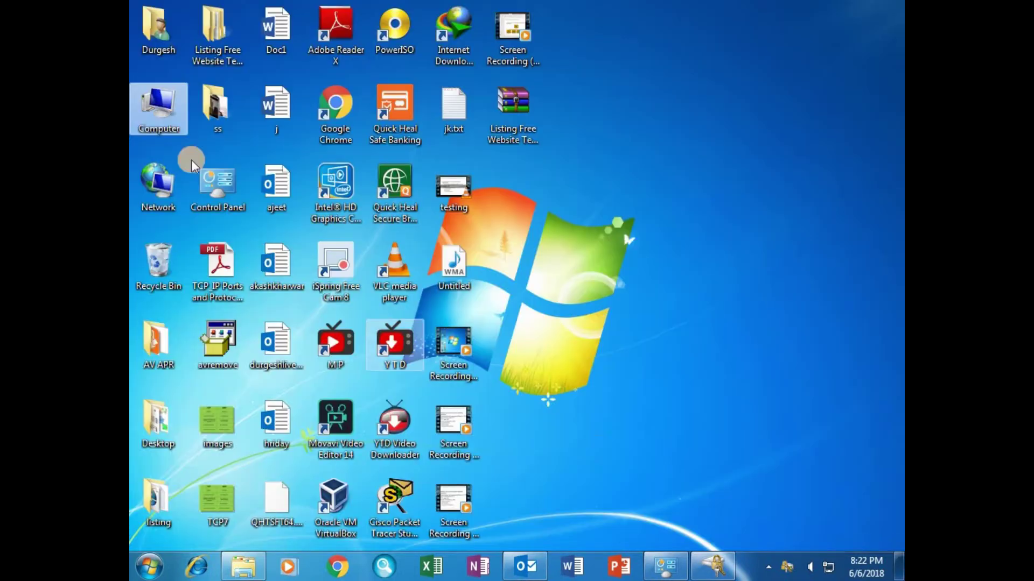
double_click(147, 116)
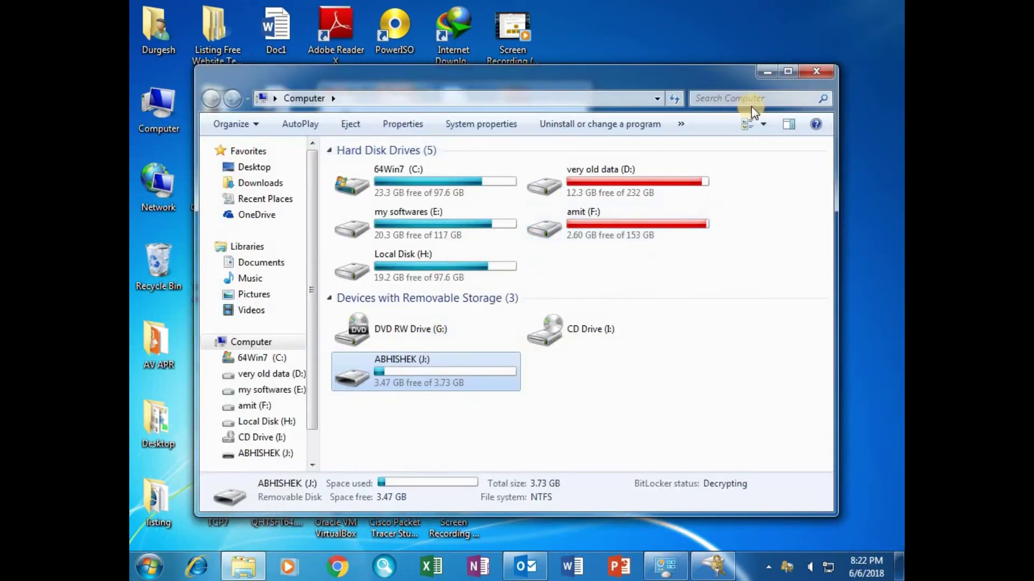
click(788, 73)
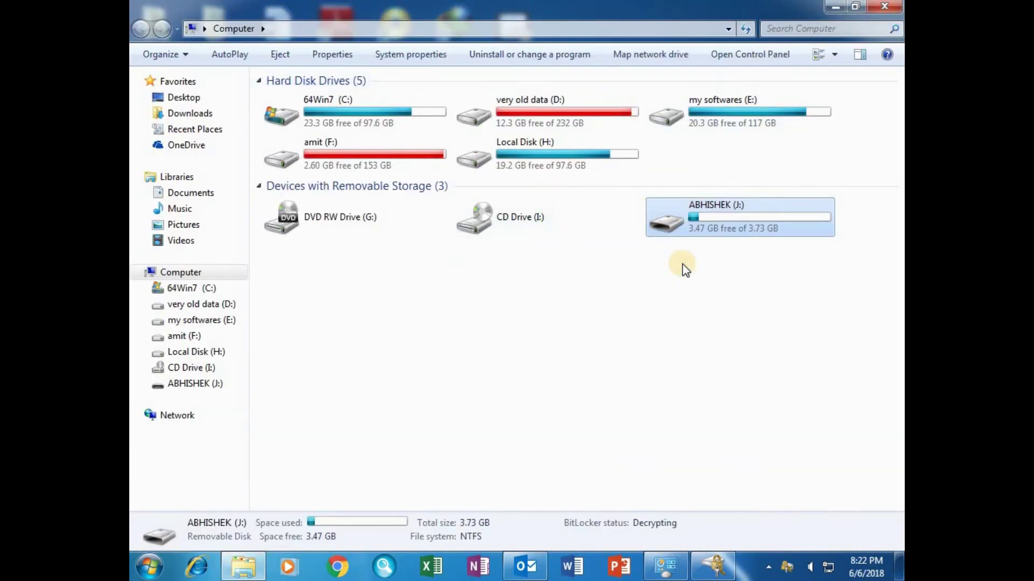
double_click(693, 225)
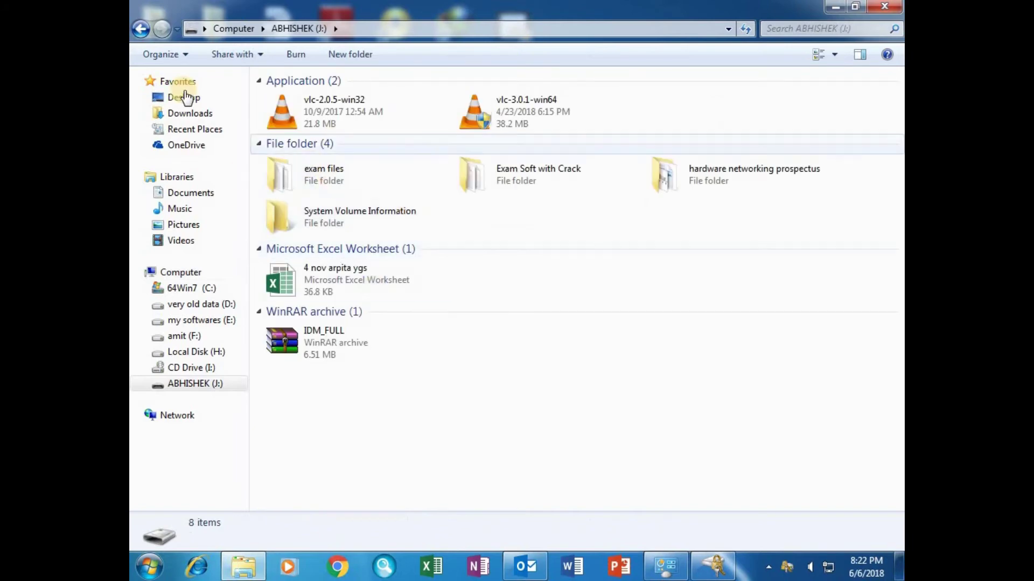
click(884, 6)
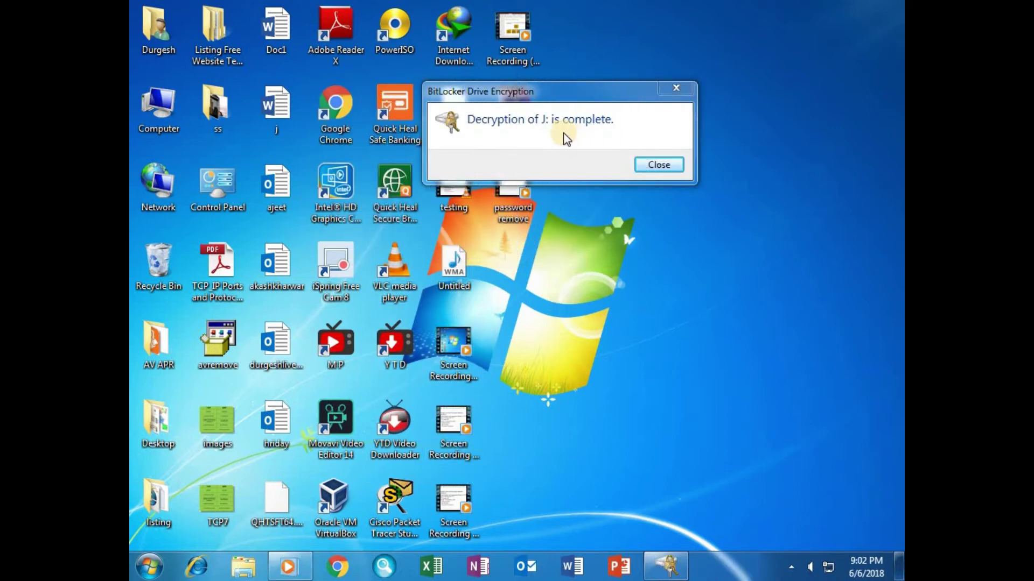
Move the decryption notice aside and open a maximized Computer window to check drive J:
drag(576, 95, 673, 79)
double_click(158, 111)
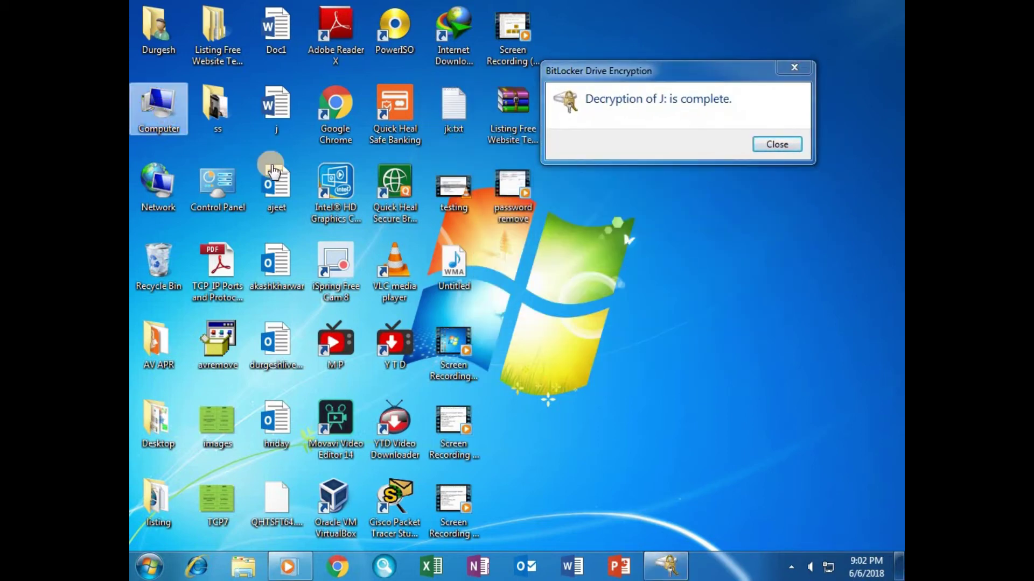
click(787, 72)
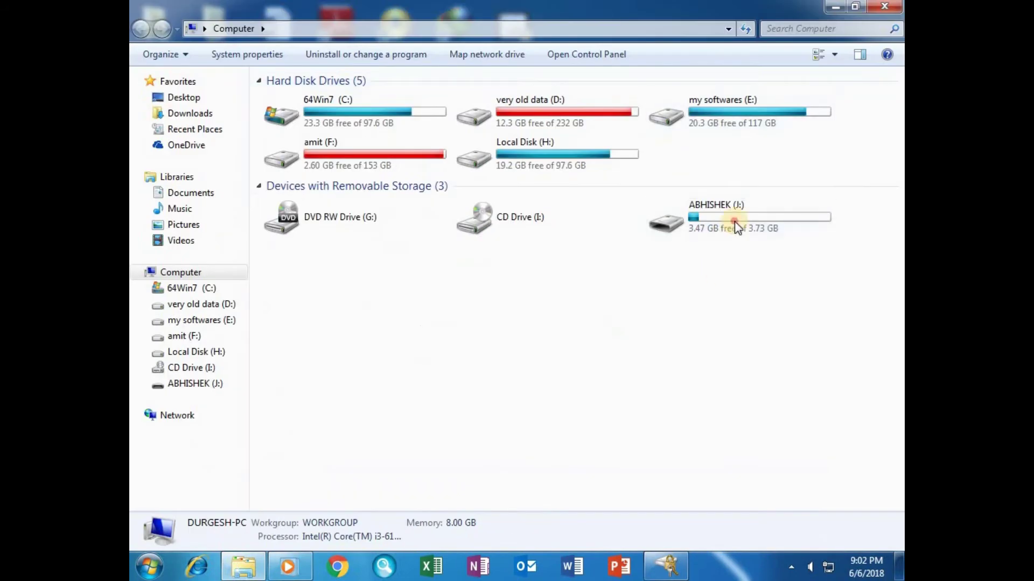
Open drive J: to view its files, and close the window
double_click(734, 222)
click(898, 6)
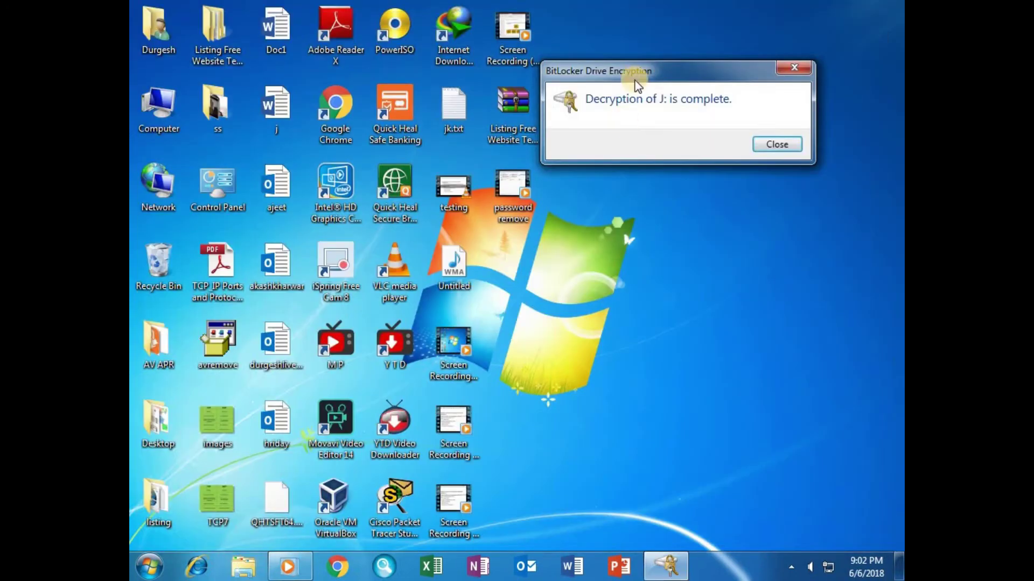
Move the BitLocker decryption notice away from the middle of the desktop and refresh the desktop
drag(560, 71, 333, 63)
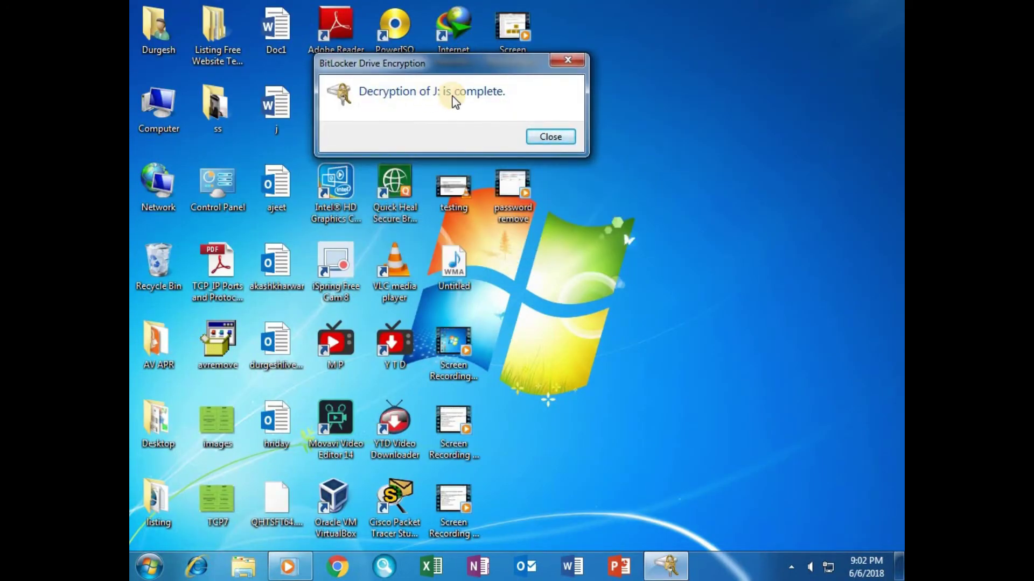
drag(503, 67, 469, 31)
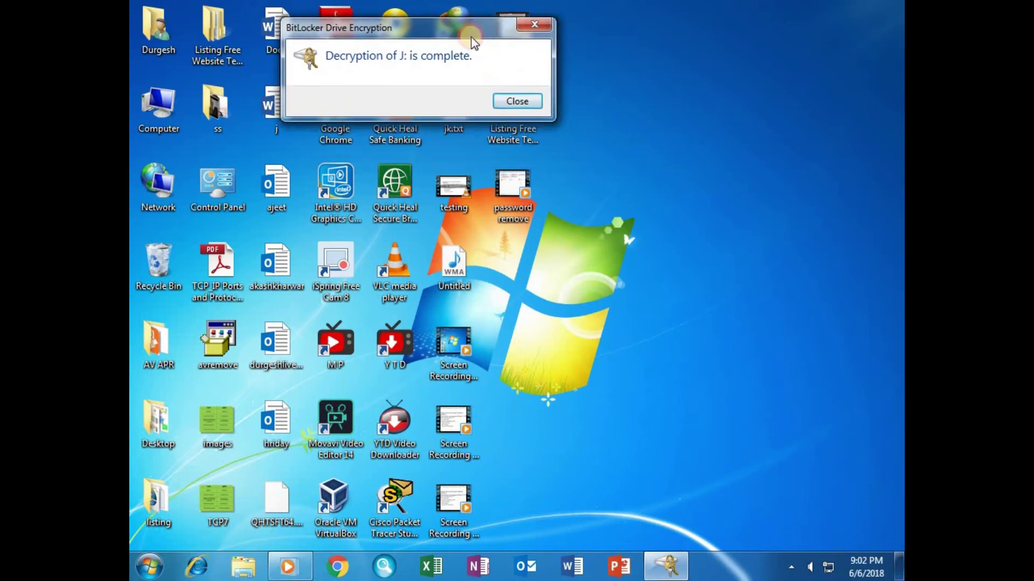
right_click(647, 63)
right_click(660, 80)
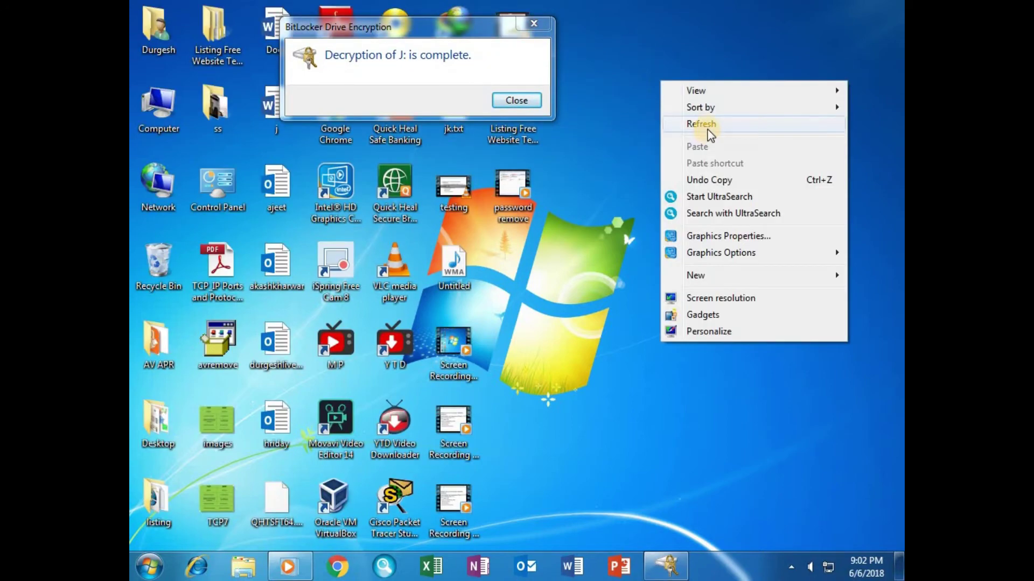
click(703, 125)
Open a maximized Computer window, view the files on drive J:, and return to the drive list
click(158, 132)
double_click(157, 132)
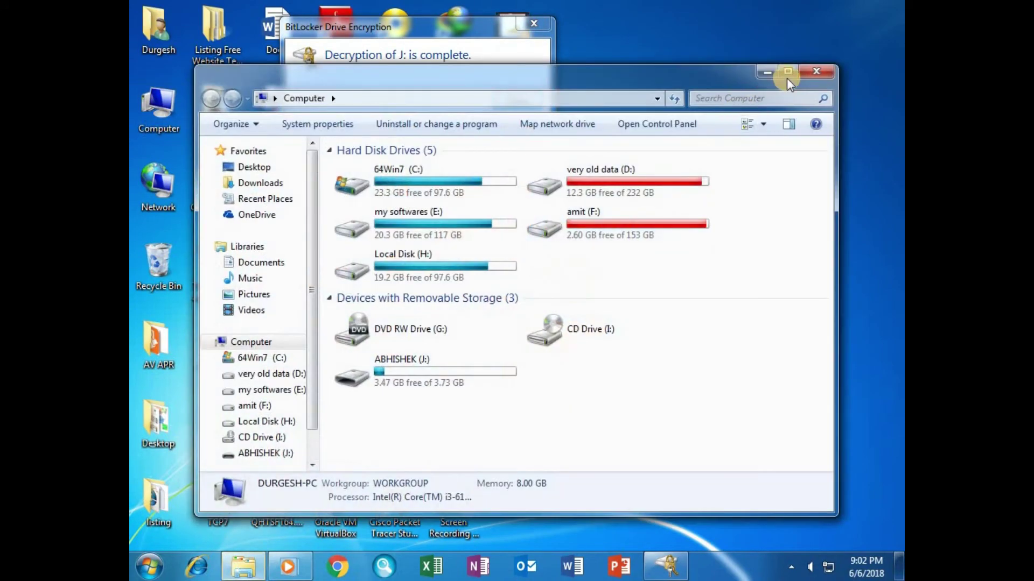
click(787, 78)
double_click(740, 217)
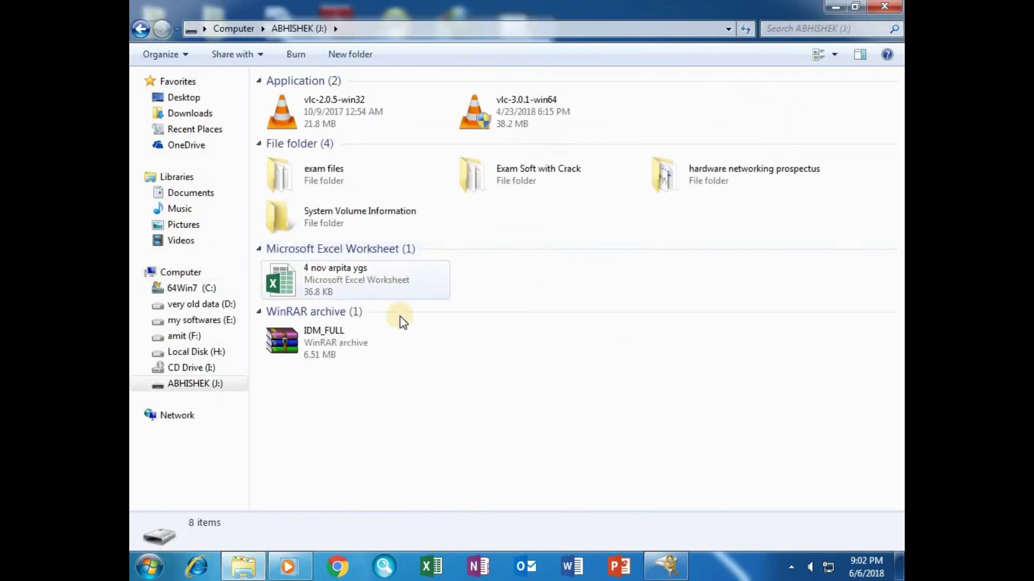
click(141, 27)
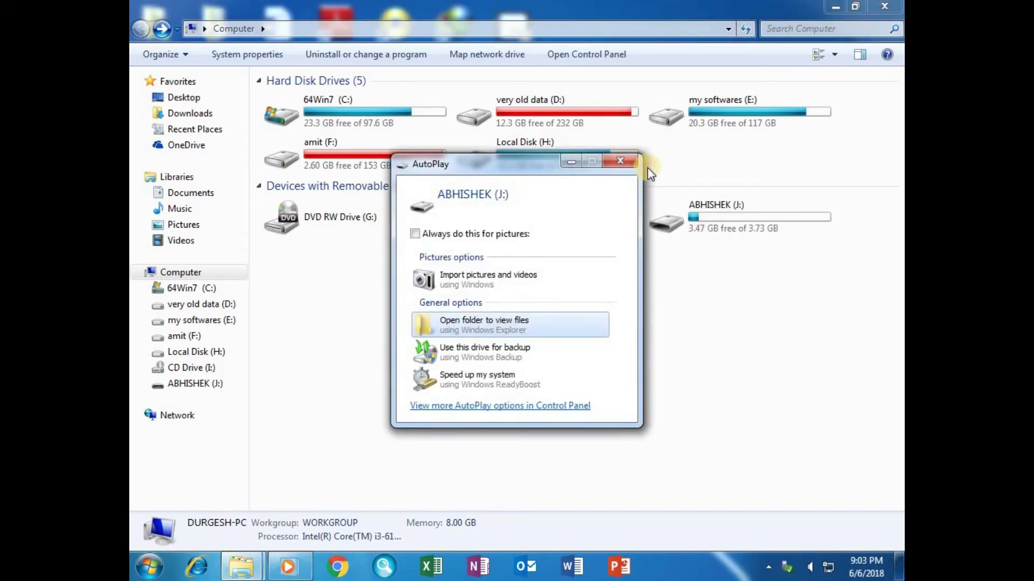
Close the AutoPlay prompt for drive J: and reopen the drive to check that its files are accessible
click(620, 161)
double_click(716, 221)
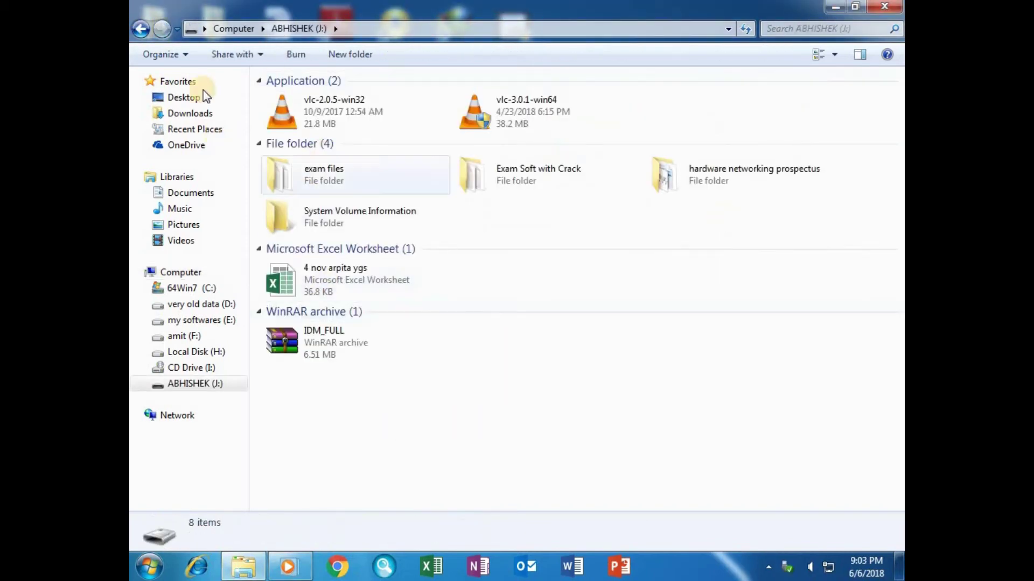
click(141, 29)
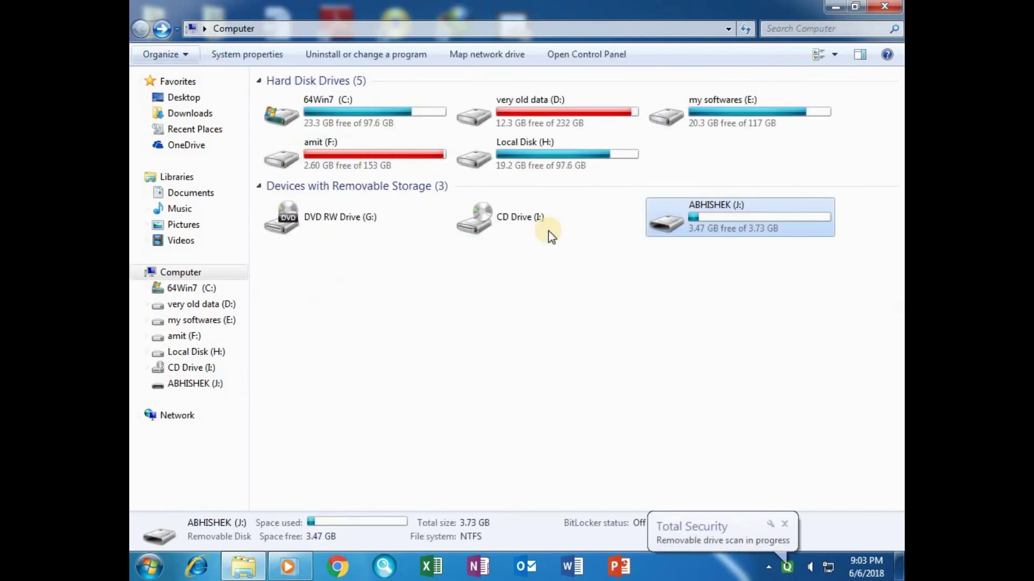
Dismiss the removable drive scan notification and close the remaining open windows to return to the desktop
click(786, 526)
click(885, 6)
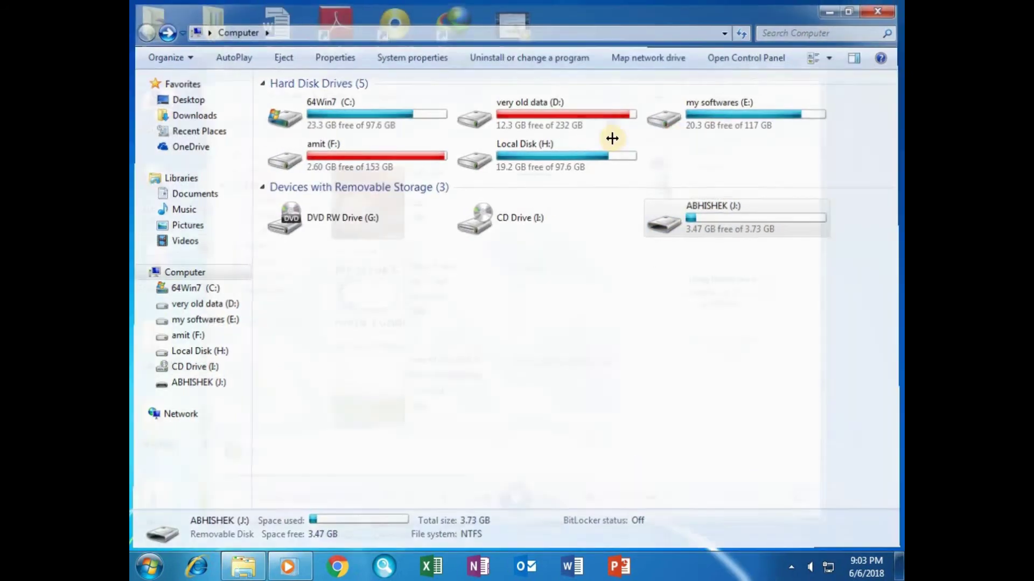
click(803, 67)
right_click(665, 82)
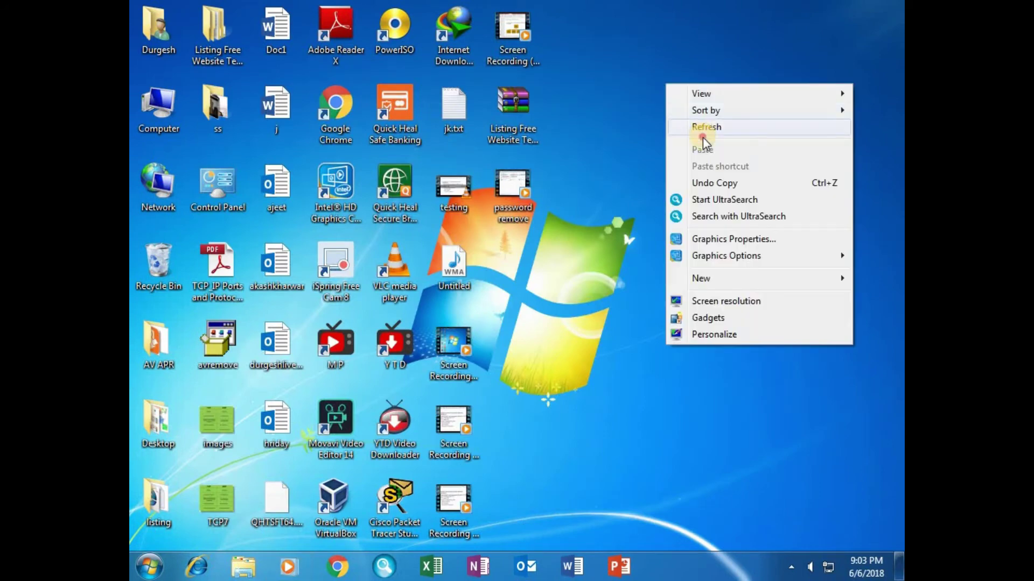
right_click(638, 83)
click(676, 125)
right_click(636, 69)
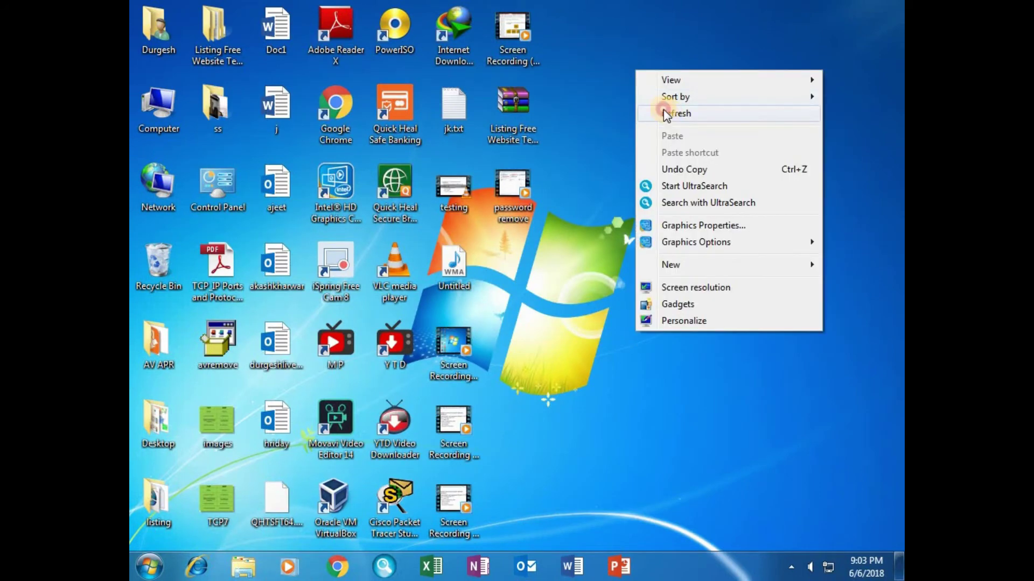
click(663, 110)
right_click(629, 51)
right_click(605, 38)
click(643, 81)
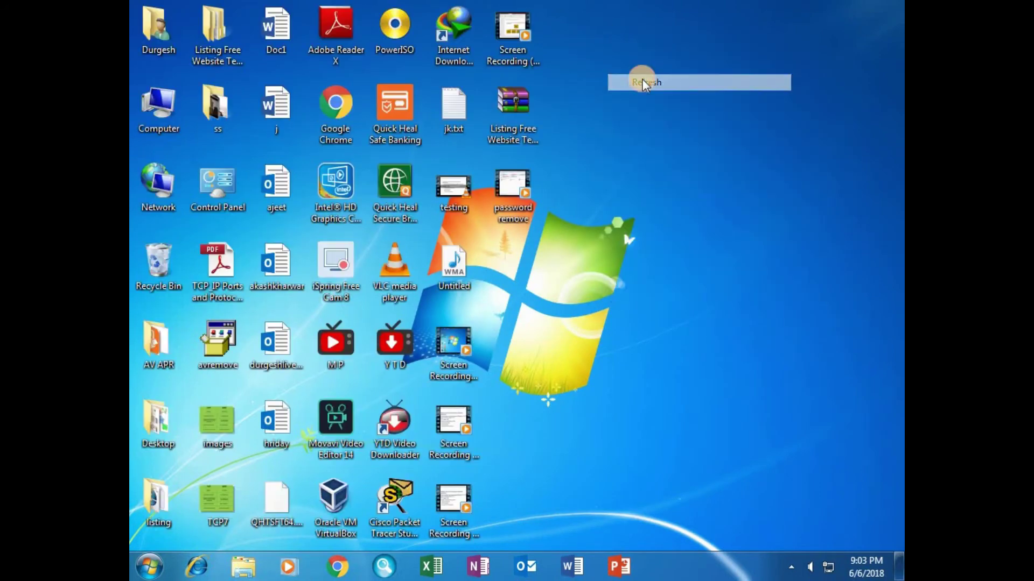
right_click(642, 79)
click(661, 121)
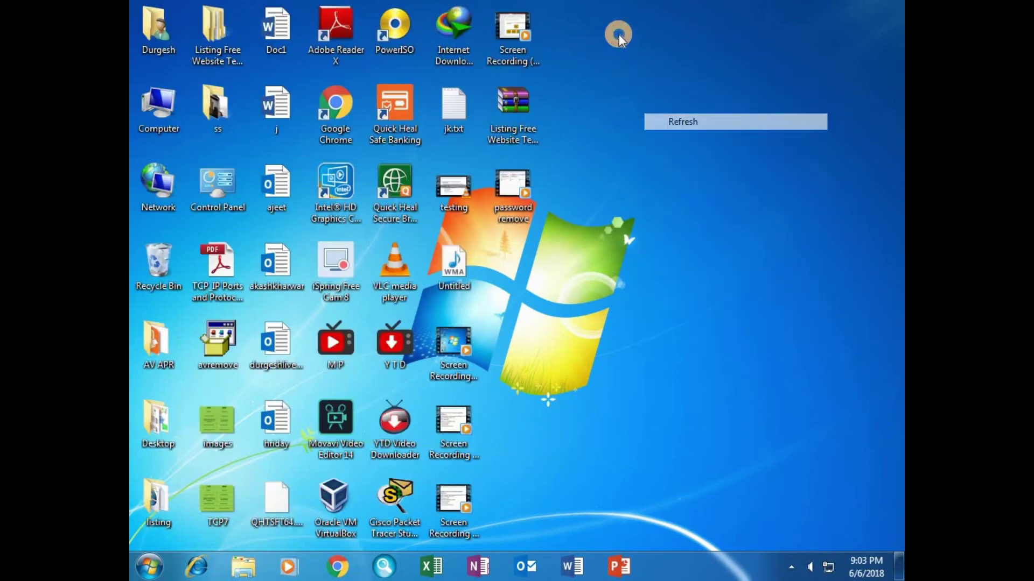
right_click(617, 34)
click(641, 80)
right_click(606, 42)
click(640, 87)
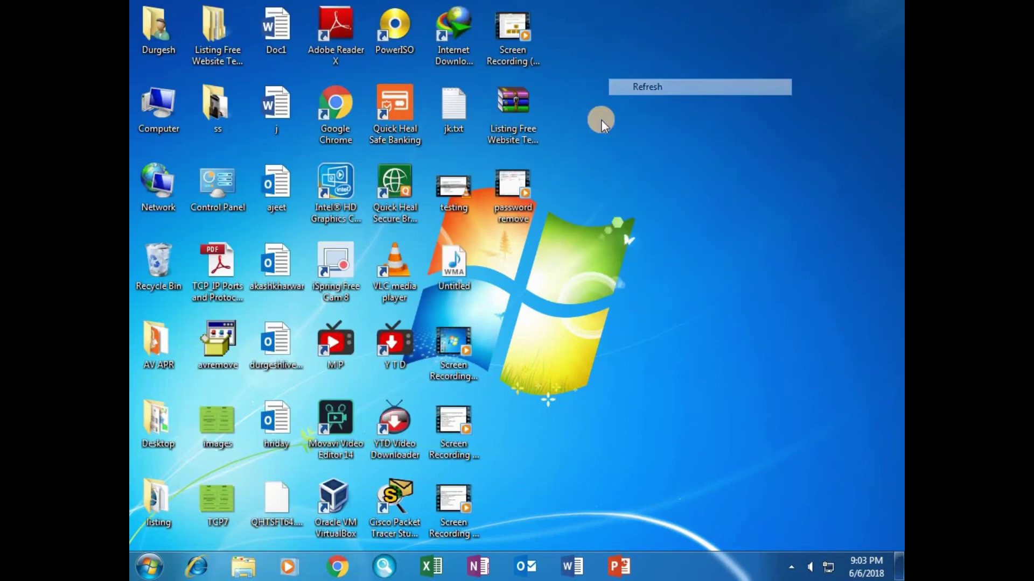
right_click(601, 120)
click(638, 166)
right_click(612, 101)
click(641, 143)
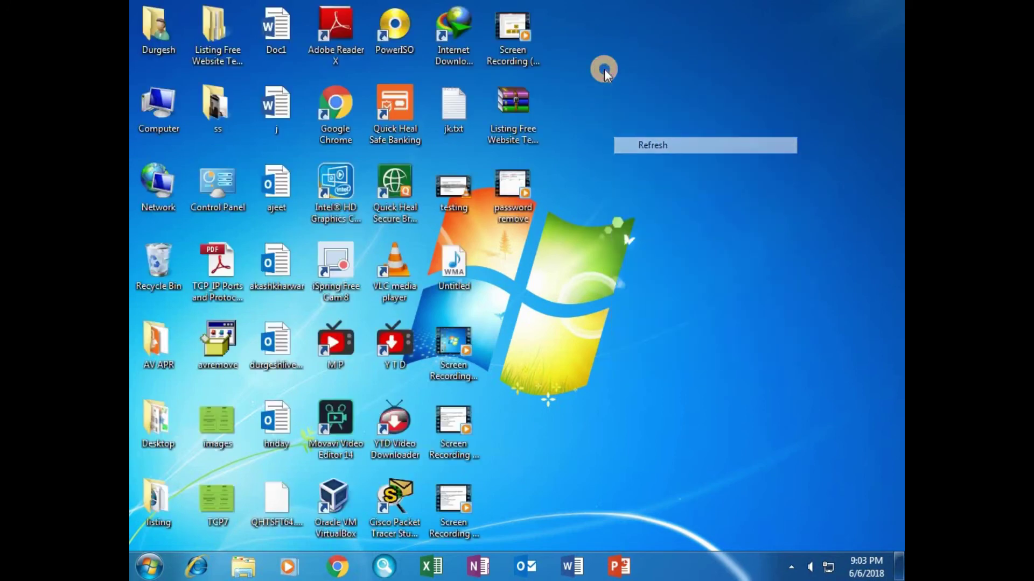
right_click(604, 69)
click(630, 109)
right_click(602, 64)
click(630, 106)
right_click(602, 44)
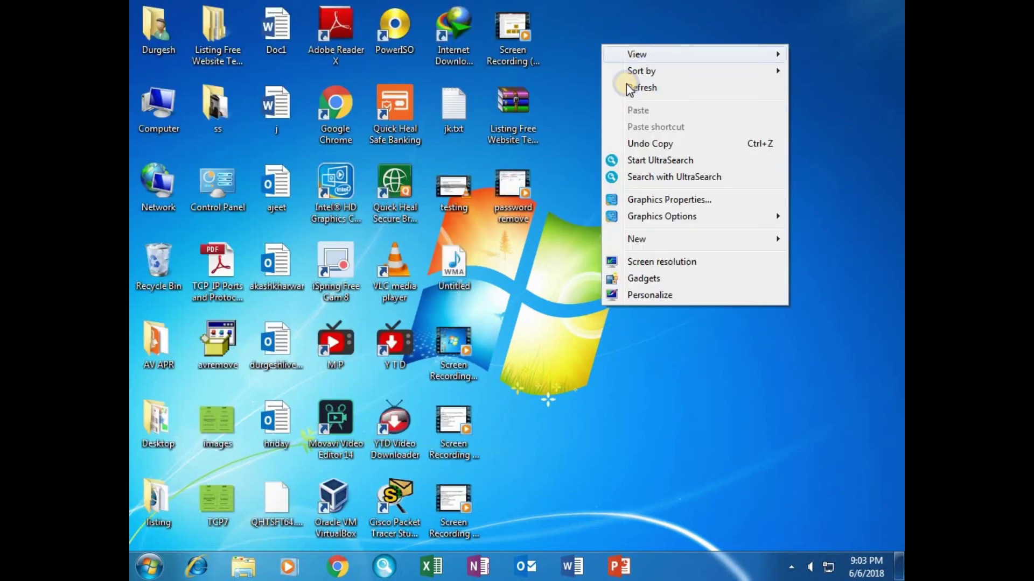
click(630, 86)
right_click(602, 52)
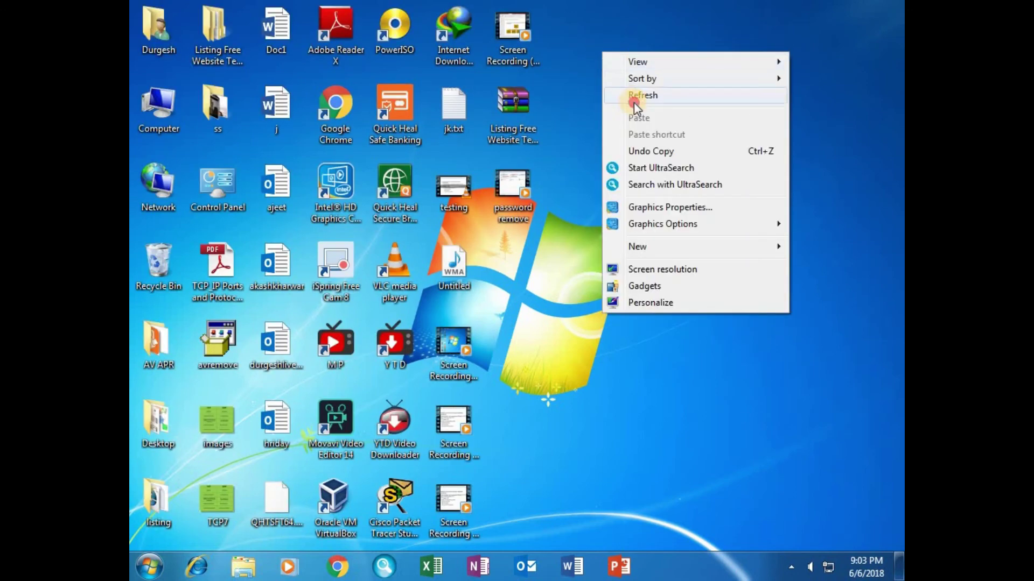
right_click(599, 38)
click(639, 86)
right_click(608, 23)
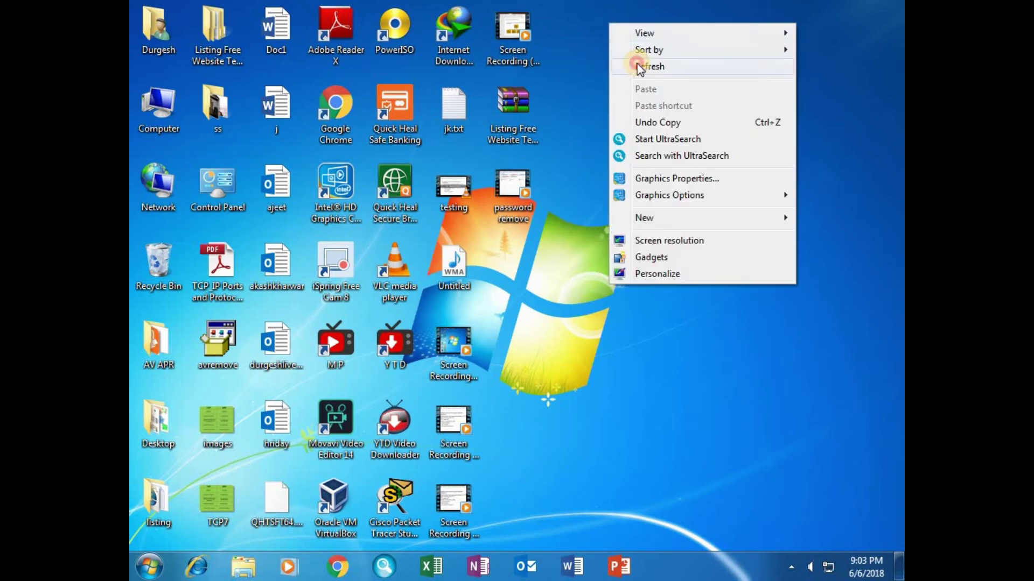
click(642, 65)
right_click(619, 108)
click(648, 151)
right_click(613, 97)
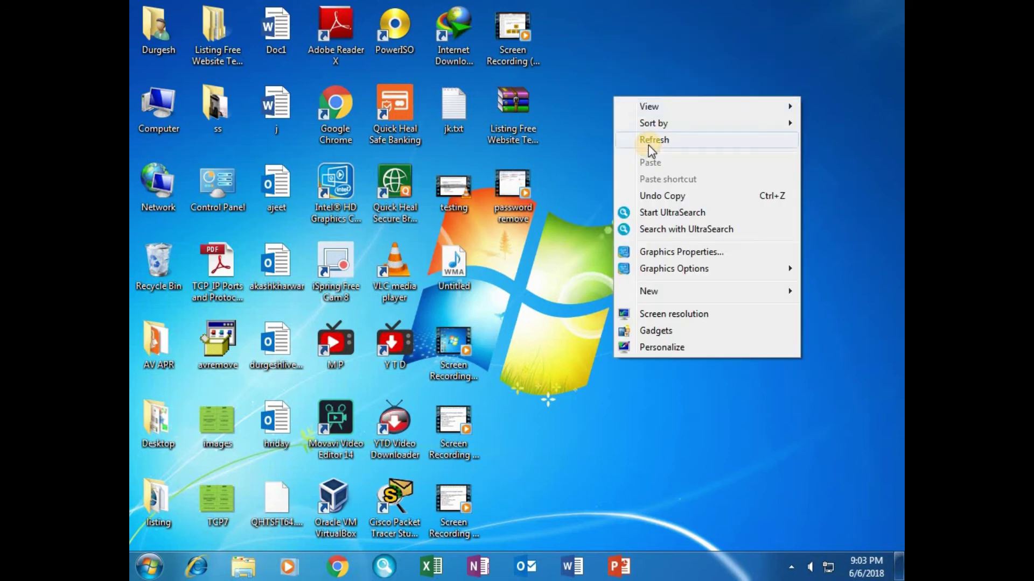
click(601, 83)
right_click(600, 79)
click(641, 124)
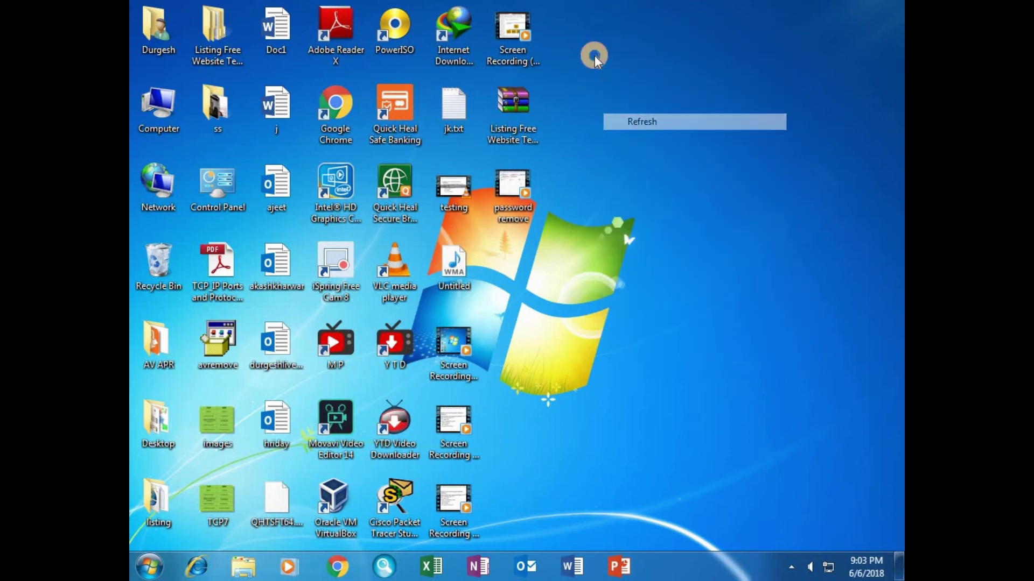
right_click(594, 56)
click(626, 102)
right_click(587, 63)
click(623, 107)
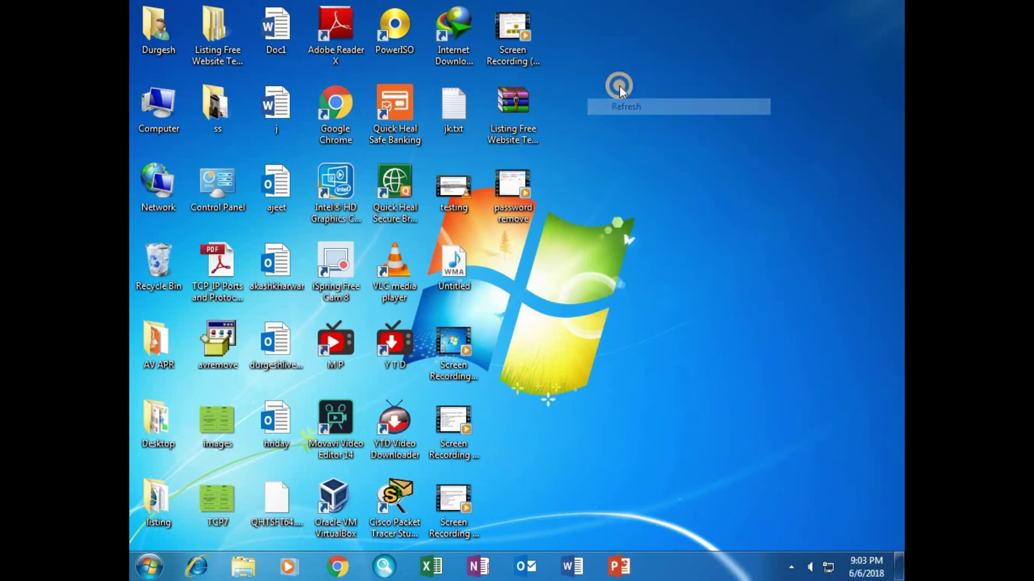
right_click(599, 63)
click(633, 109)
right_click(613, 83)
click(648, 122)
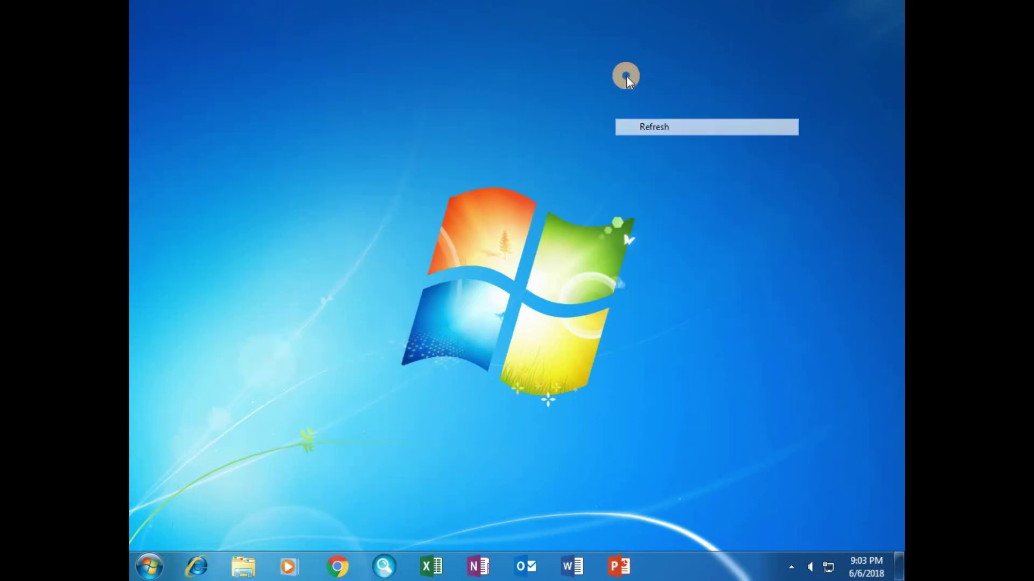
right_click(626, 76)
click(653, 123)
right_click(611, 61)
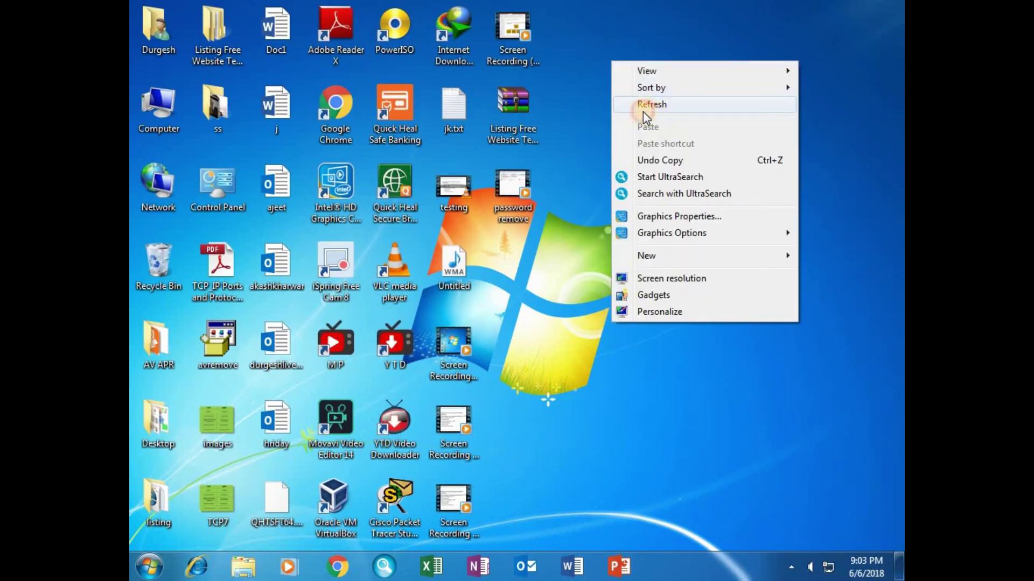
click(646, 110)
right_click(617, 81)
click(647, 123)
right_click(625, 69)
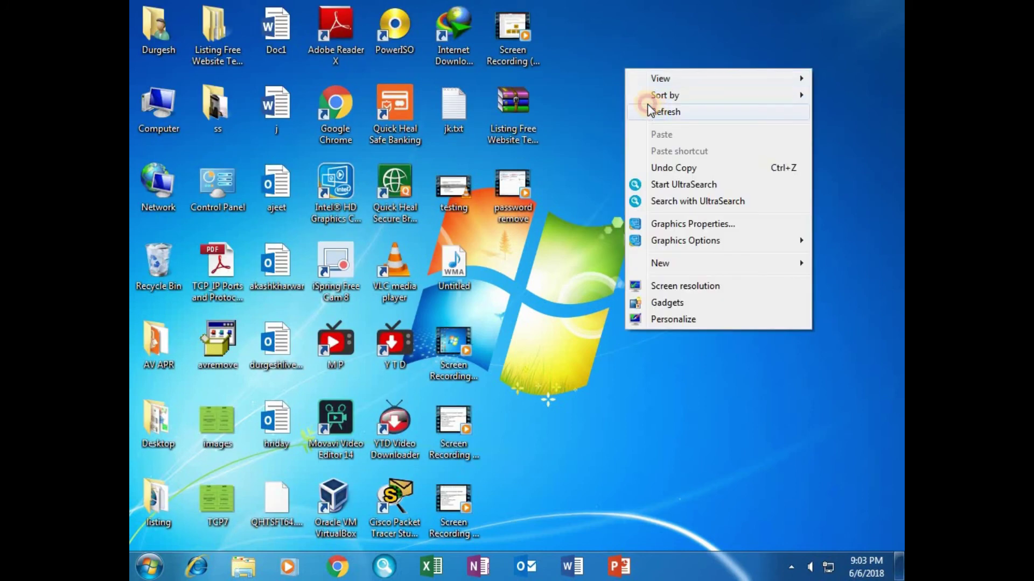
click(650, 110)
right_click(615, 108)
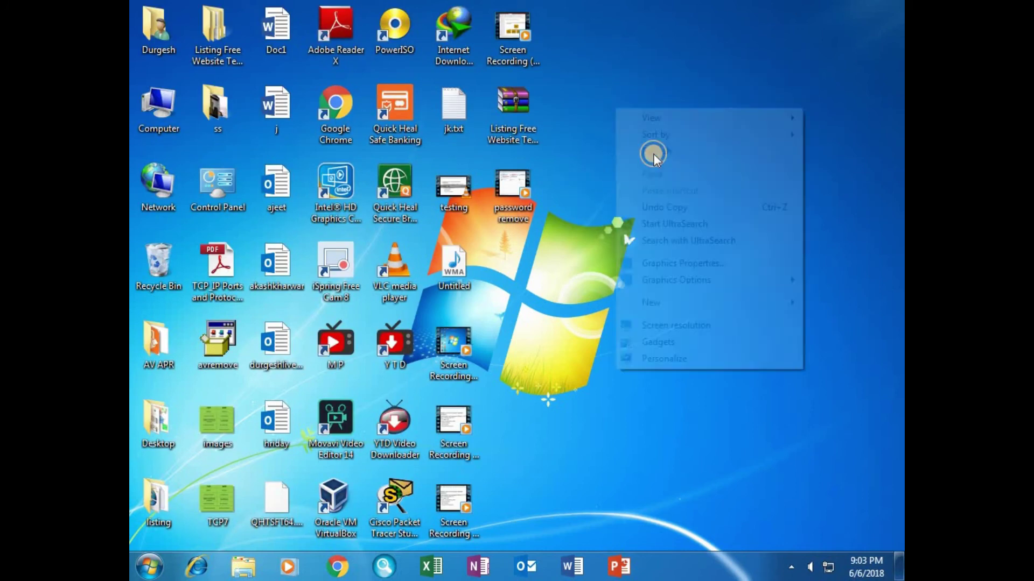
right_click(626, 92)
click(654, 143)
right_click(609, 77)
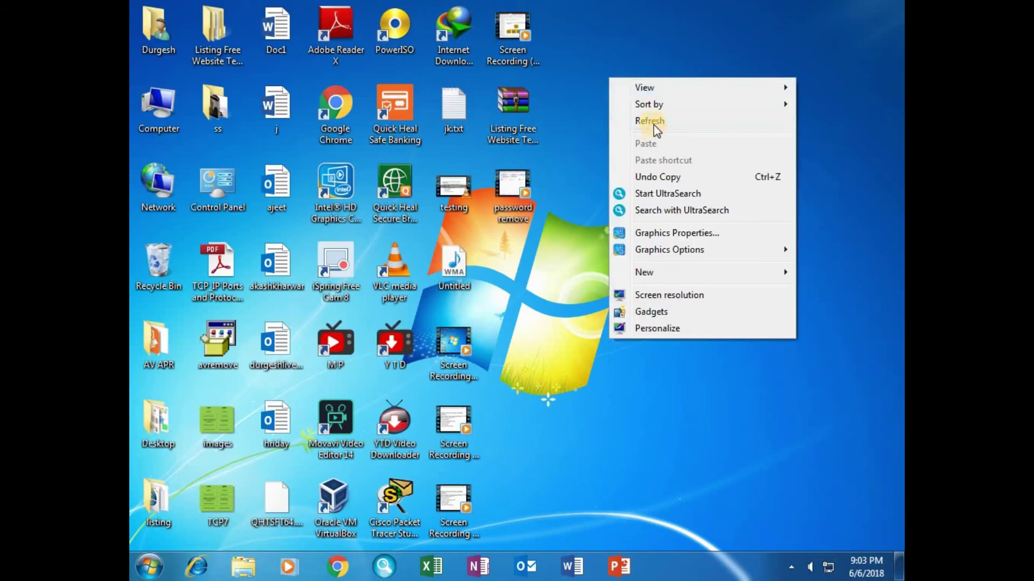
click(644, 118)
right_click(613, 69)
click(644, 111)
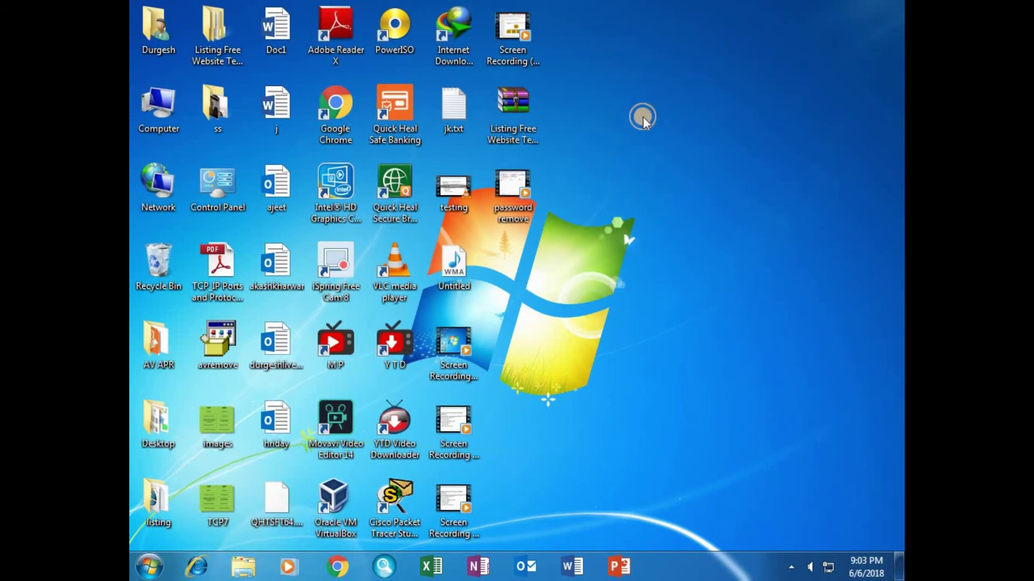
right_click(612, 72)
click(644, 114)
right_click(617, 77)
click(654, 123)
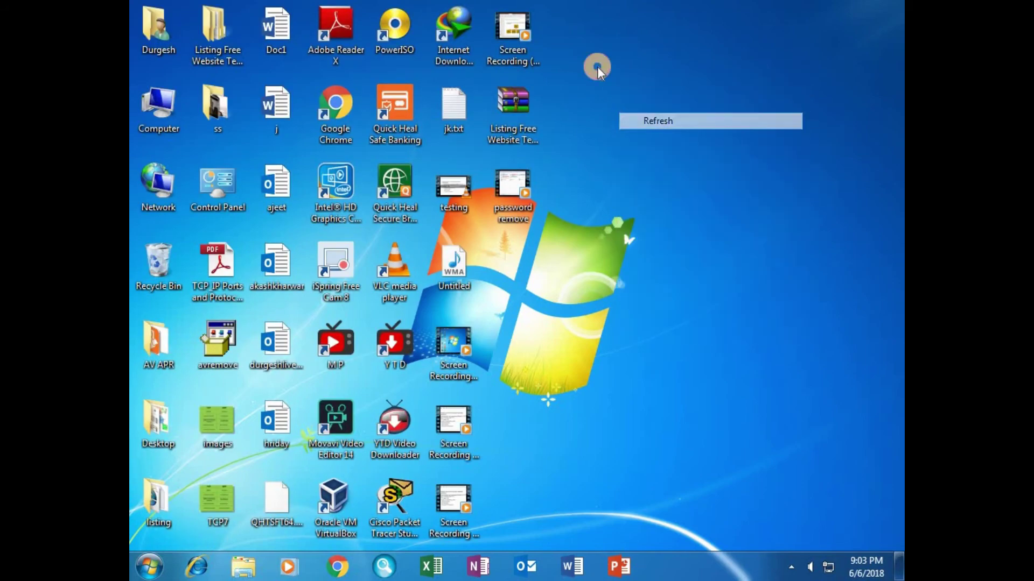
right_click(597, 66)
click(628, 109)
right_click(624, 86)
right_click(597, 49)
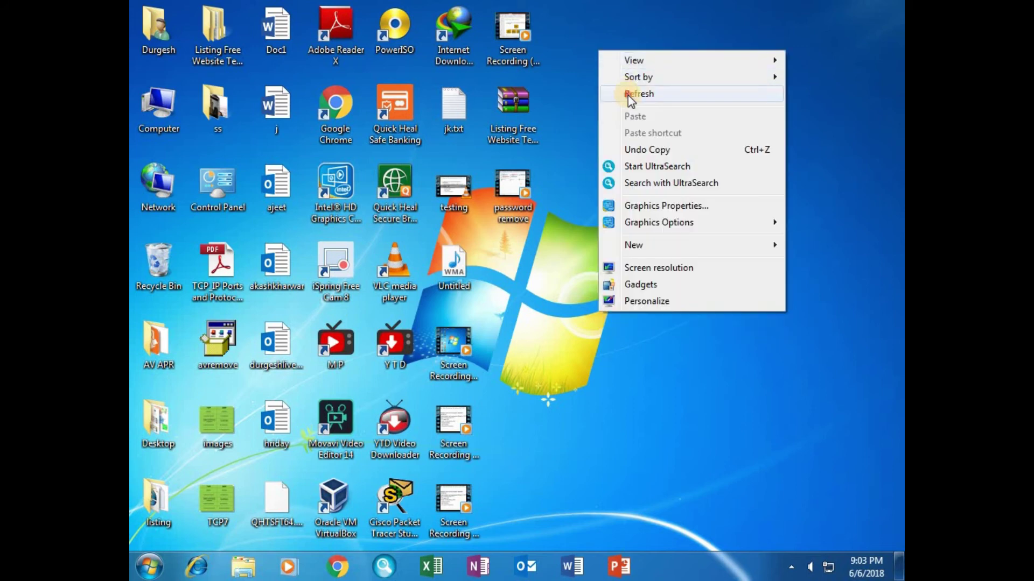
click(628, 96)
right_click(609, 53)
Dismiss the desktop context options and close the Quick Heal Total Security scan notice
click(724, 187)
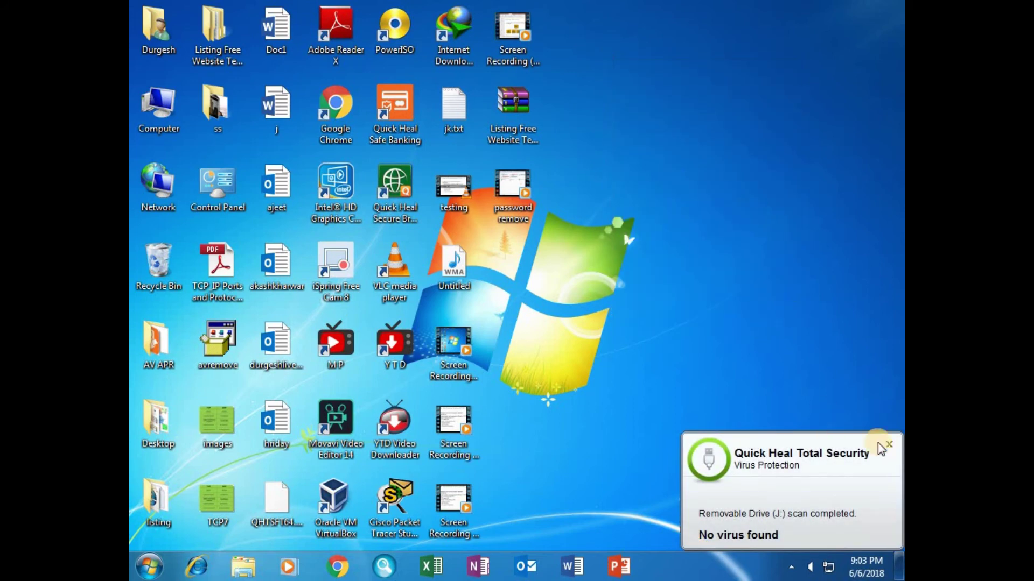
click(888, 446)
right_click(644, 175)
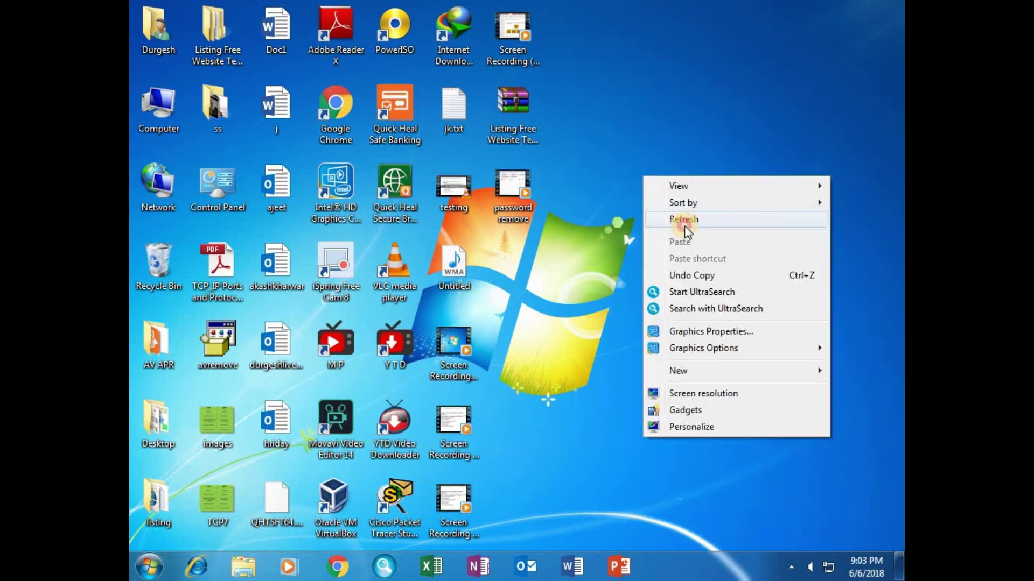
click(684, 225)
right_click(653, 156)
click(688, 202)
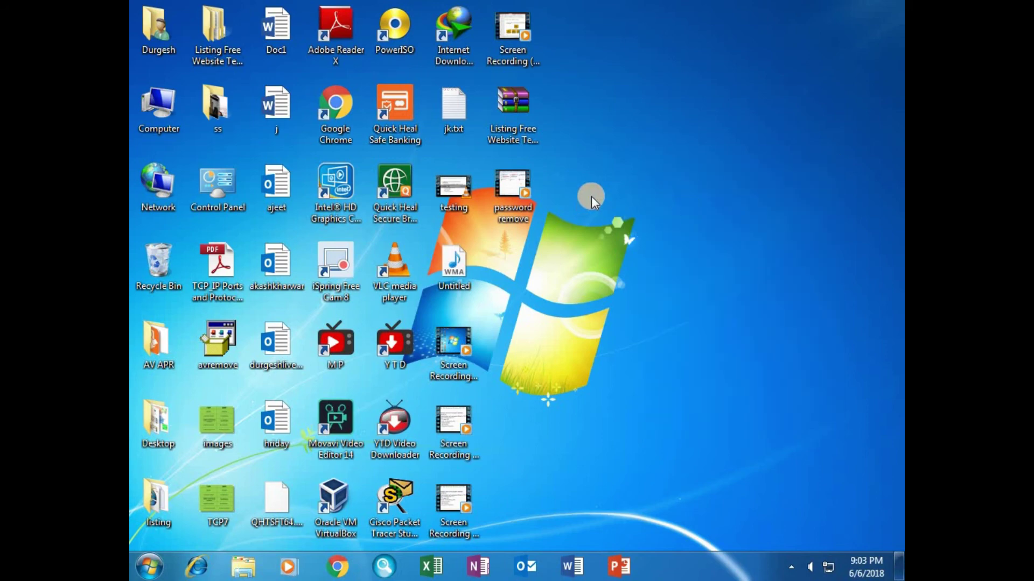
right_click(630, 113)
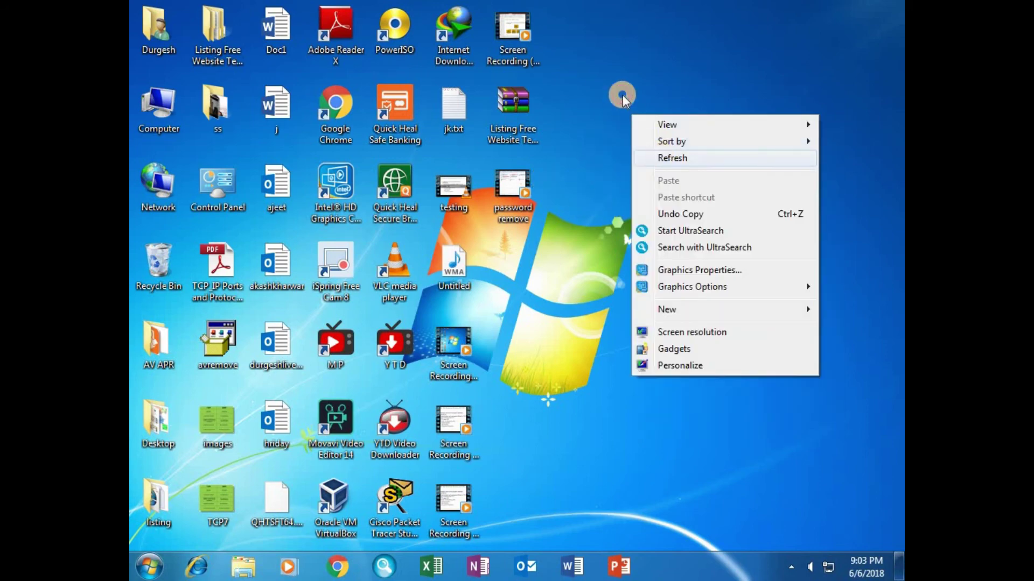
right_click(623, 95)
click(664, 138)
right_click(624, 94)
click(663, 139)
right_click(621, 89)
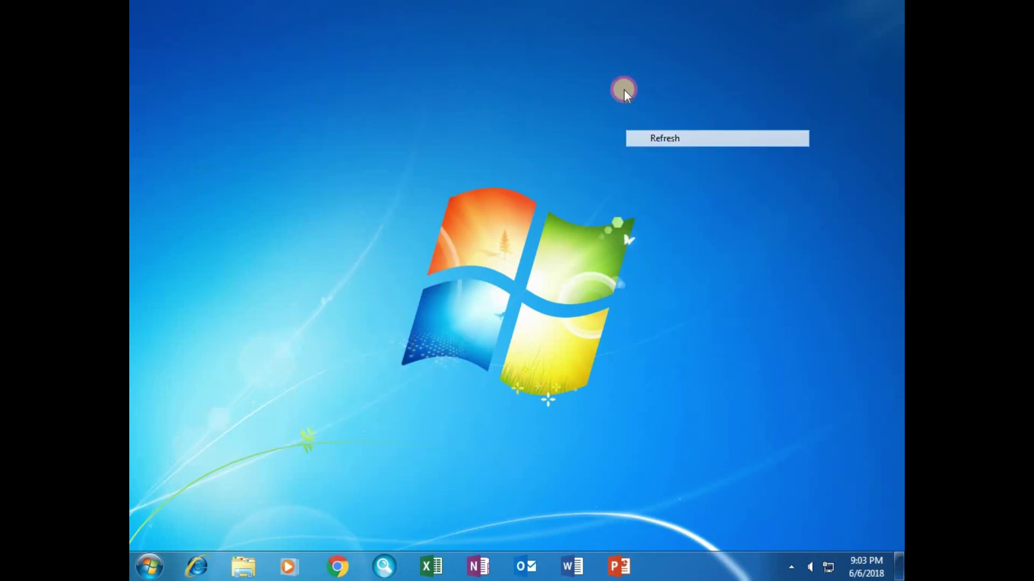
click(662, 138)
right_click(586, 115)
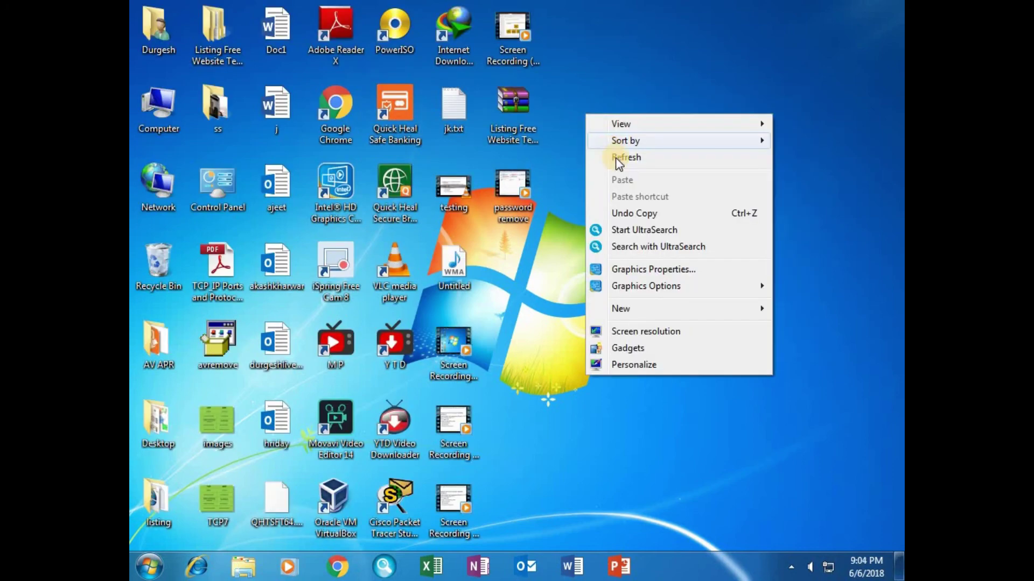
click(619, 156)
right_click(581, 102)
right_click(622, 83)
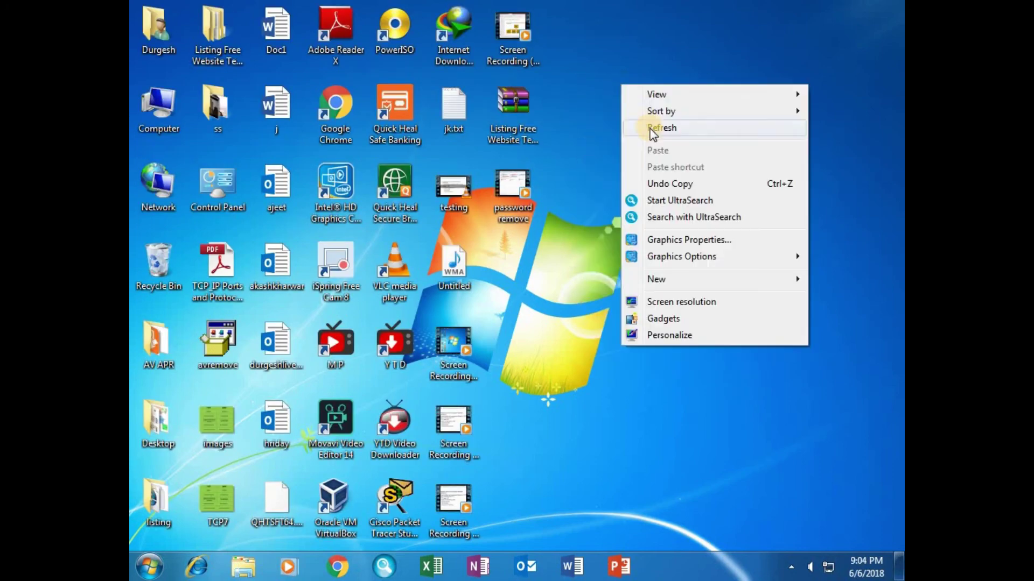
click(655, 129)
right_click(598, 64)
click(632, 110)
right_click(619, 129)
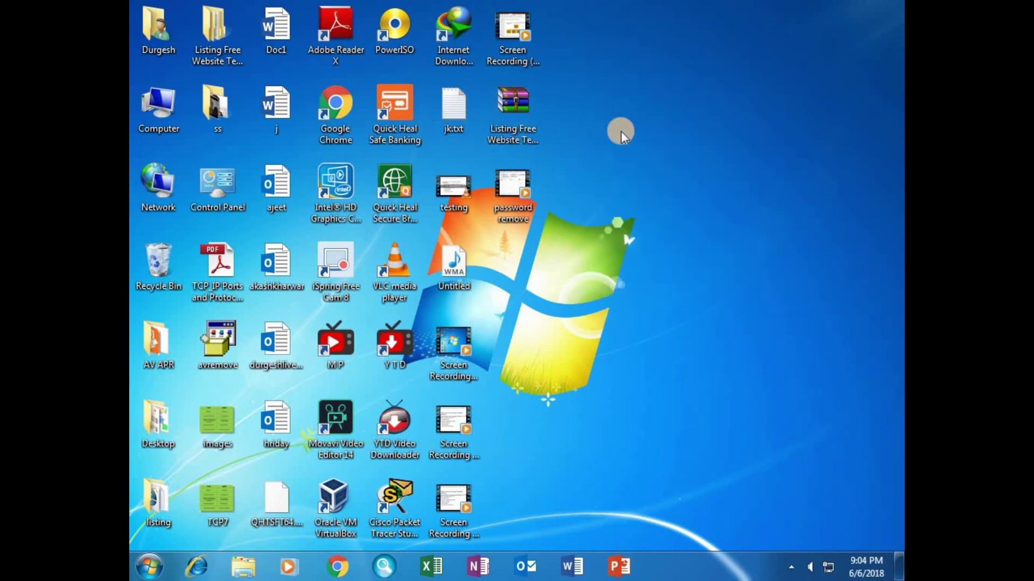
click(666, 171)
right_click(622, 106)
click(663, 150)
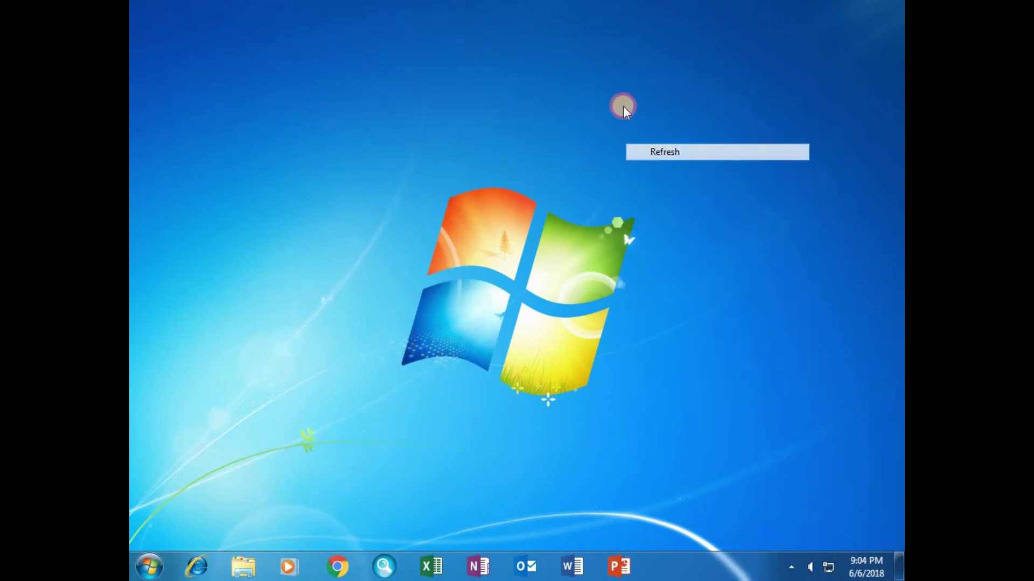
right_click(623, 105)
click(663, 151)
right_click(613, 130)
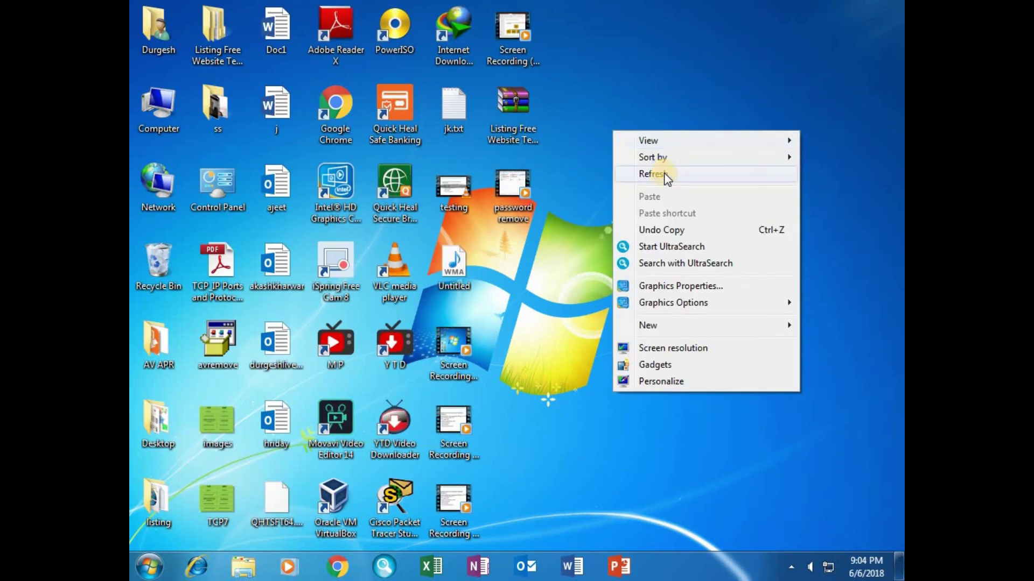
click(643, 171)
right_click(614, 118)
click(650, 160)
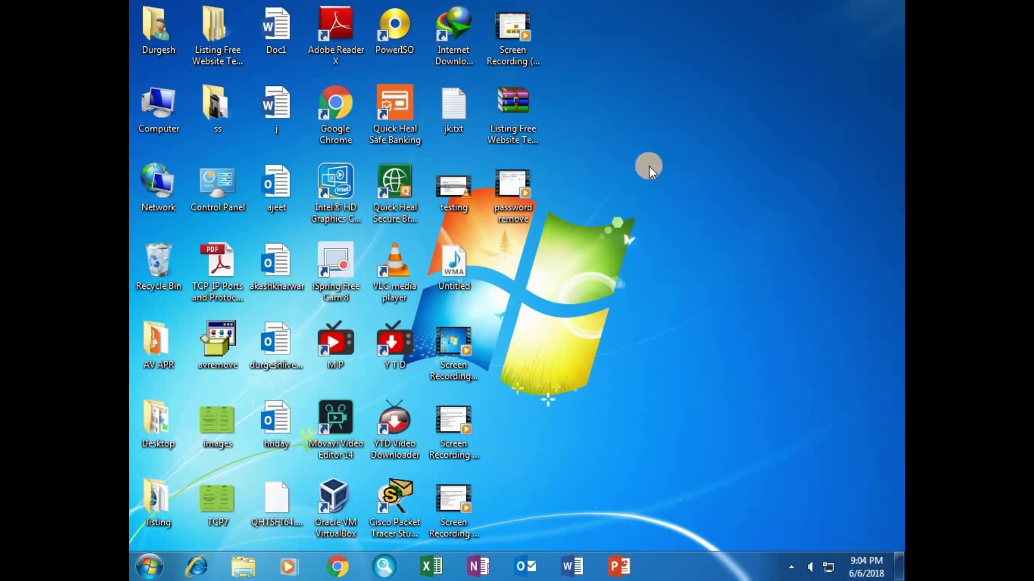
right_click(622, 91)
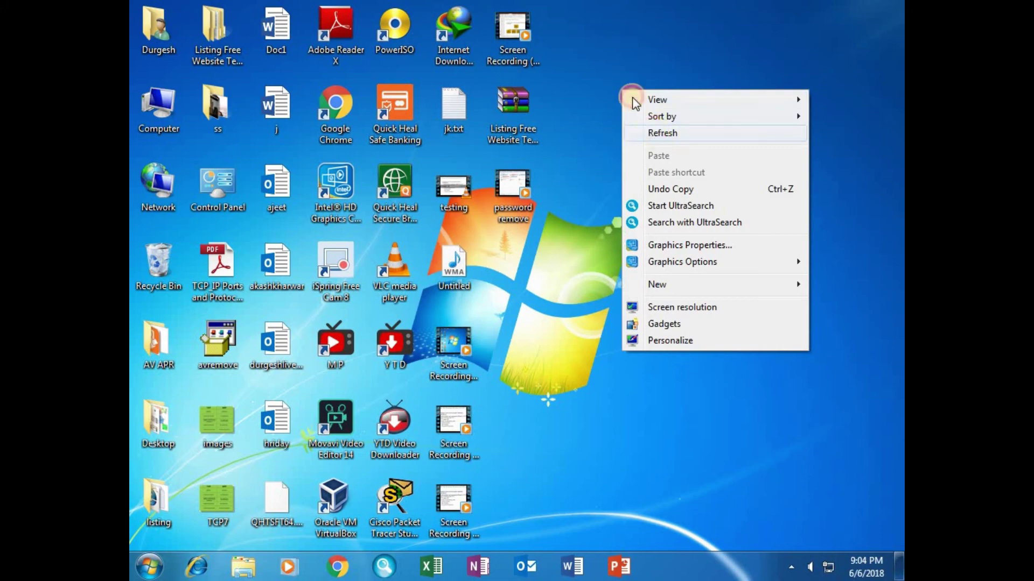
click(649, 133)
right_click(629, 89)
right_click(611, 76)
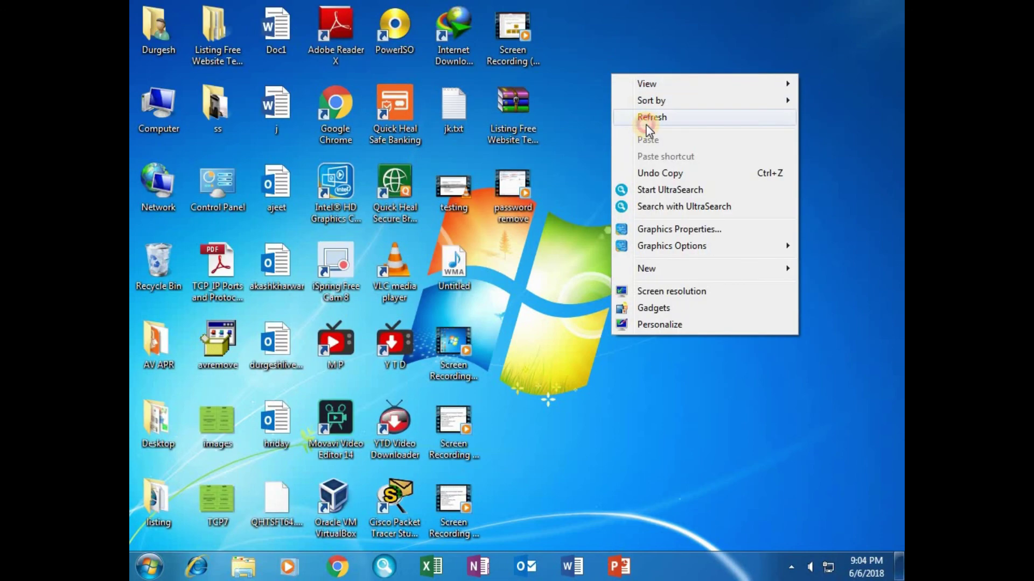
click(649, 131)
right_click(604, 91)
click(629, 133)
right_click(617, 97)
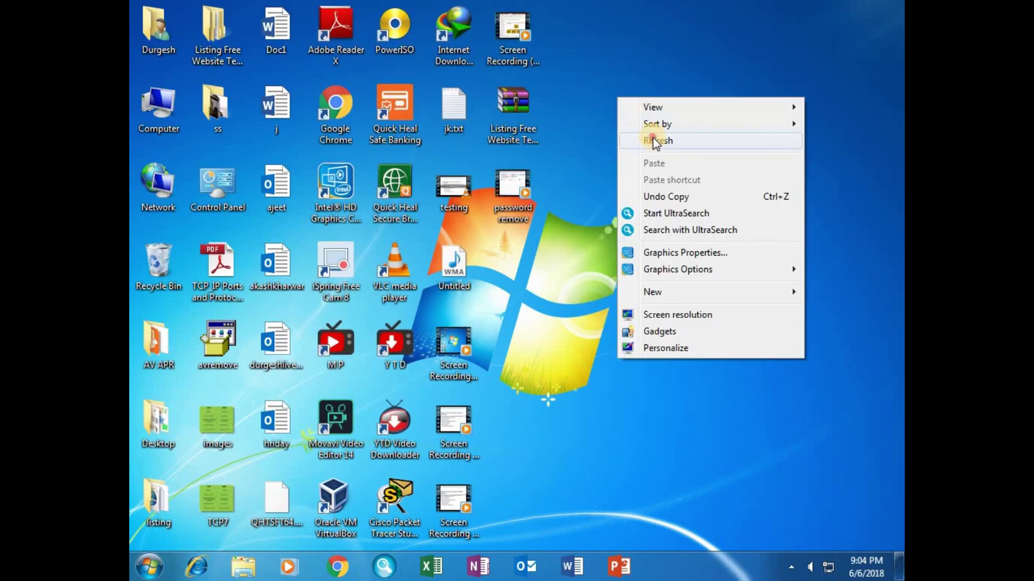
click(654, 141)
right_click(638, 102)
click(661, 140)
right_click(625, 96)
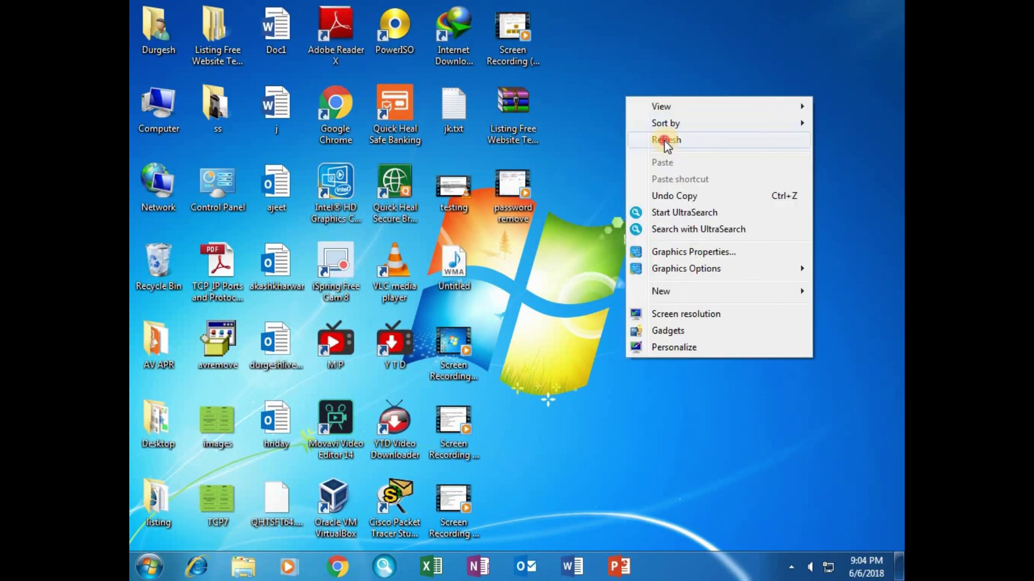
click(665, 142)
right_click(626, 89)
right_click(629, 96)
click(654, 139)
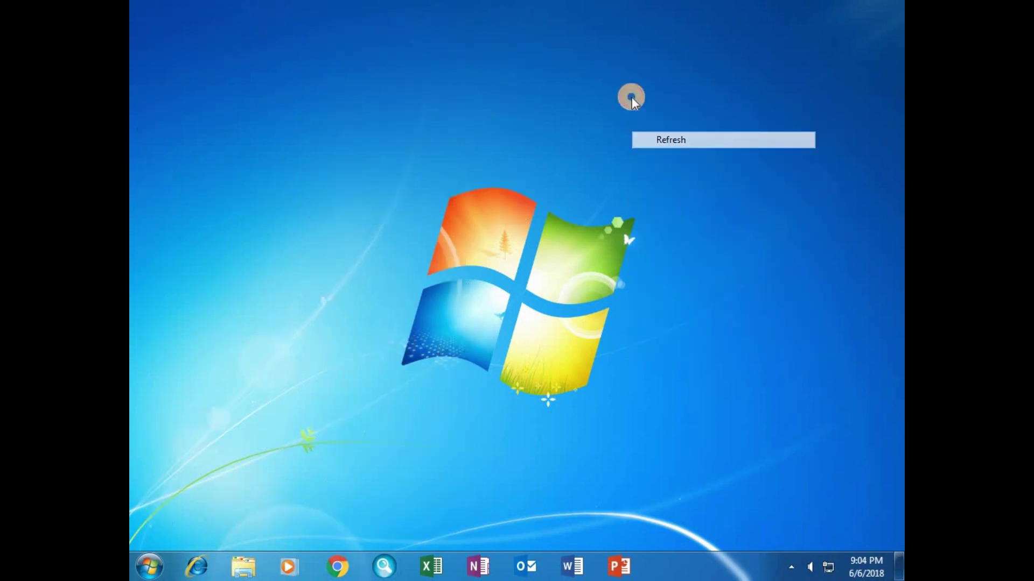
right_click(631, 98)
click(653, 139)
right_click(622, 93)
click(665, 137)
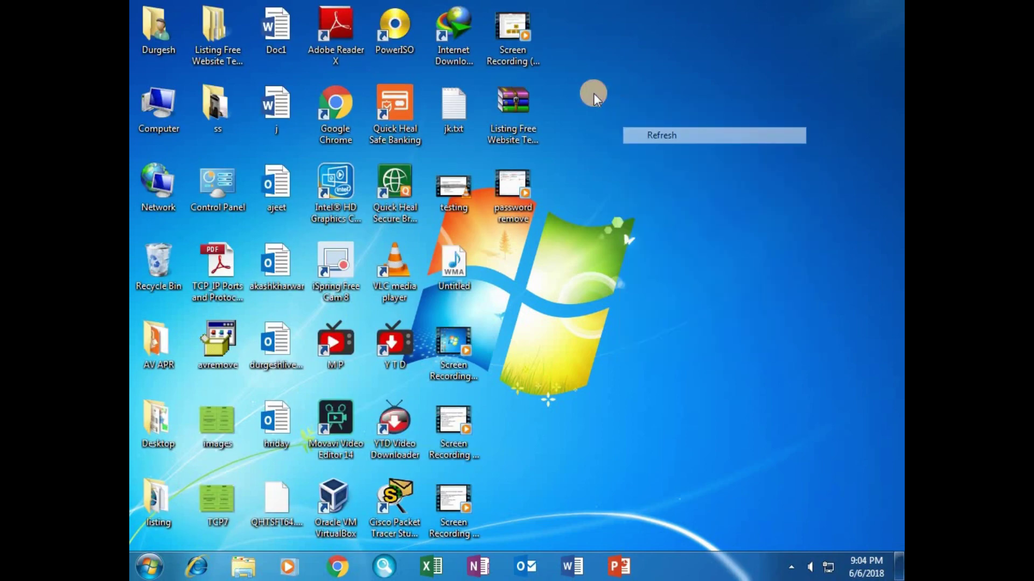
right_click(594, 93)
click(646, 136)
right_click(612, 85)
click(654, 125)
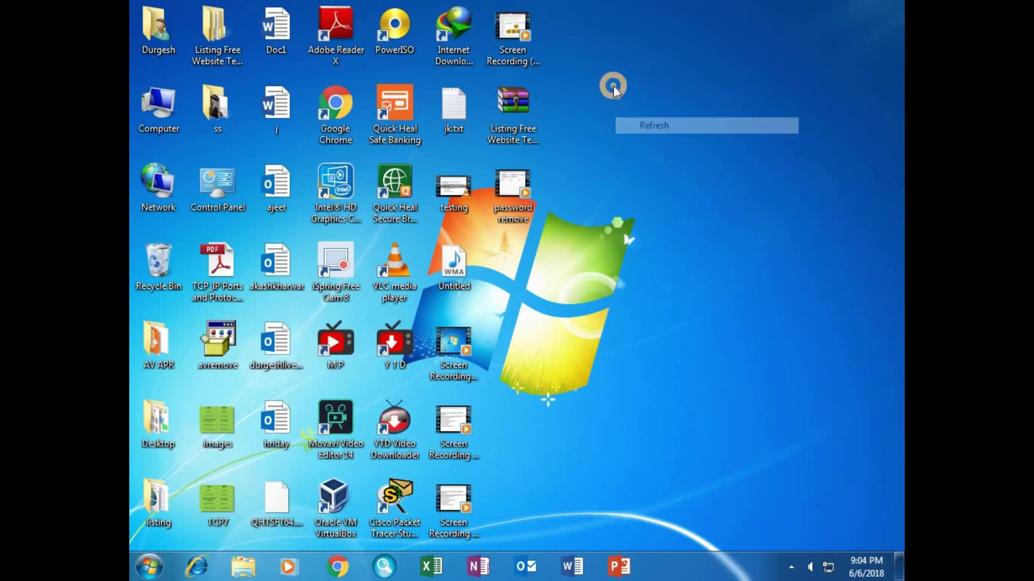
right_click(612, 86)
click(657, 127)
right_click(599, 68)
click(638, 112)
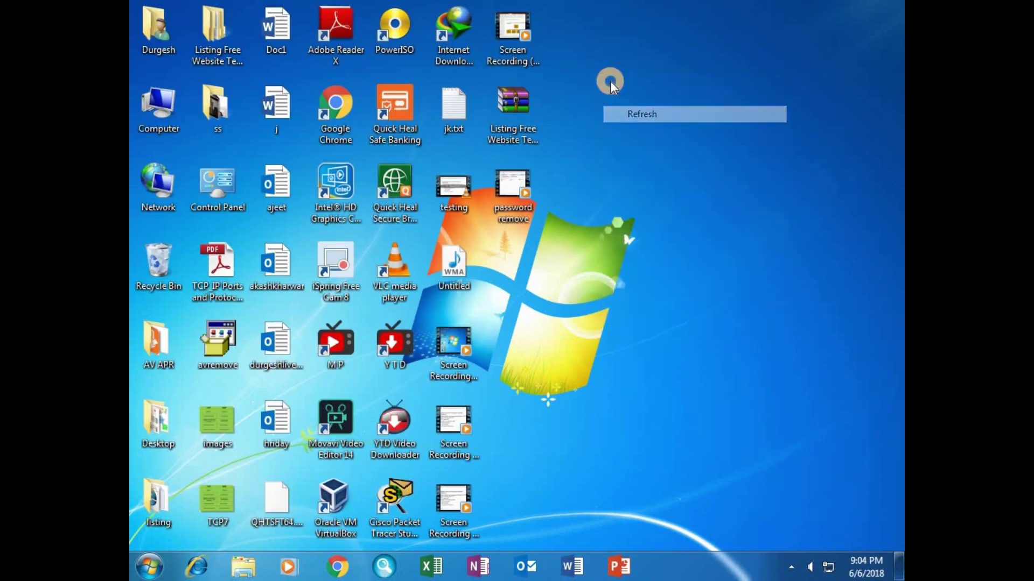
right_click(609, 81)
click(628, 126)
right_click(627, 127)
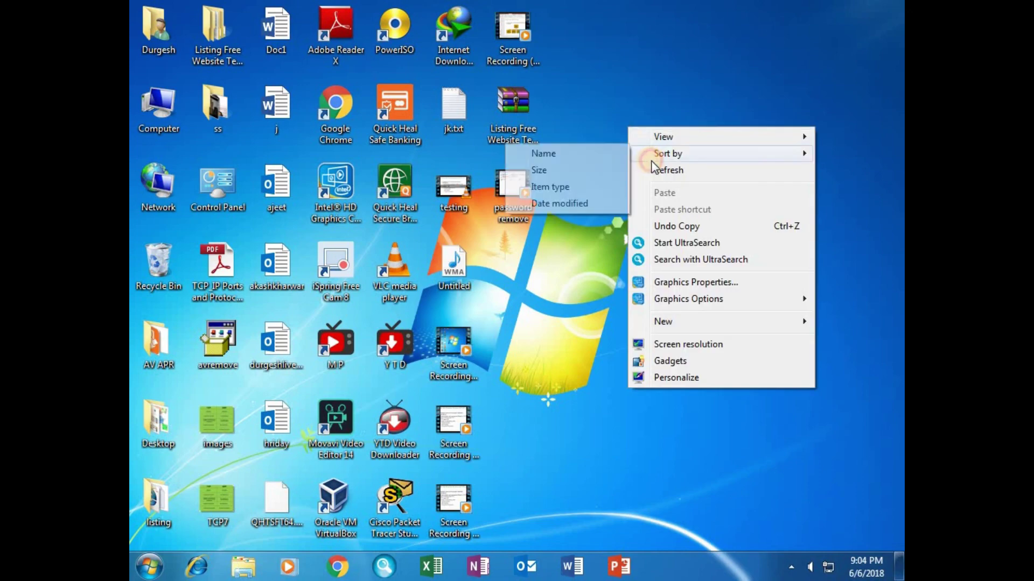
click(661, 171)
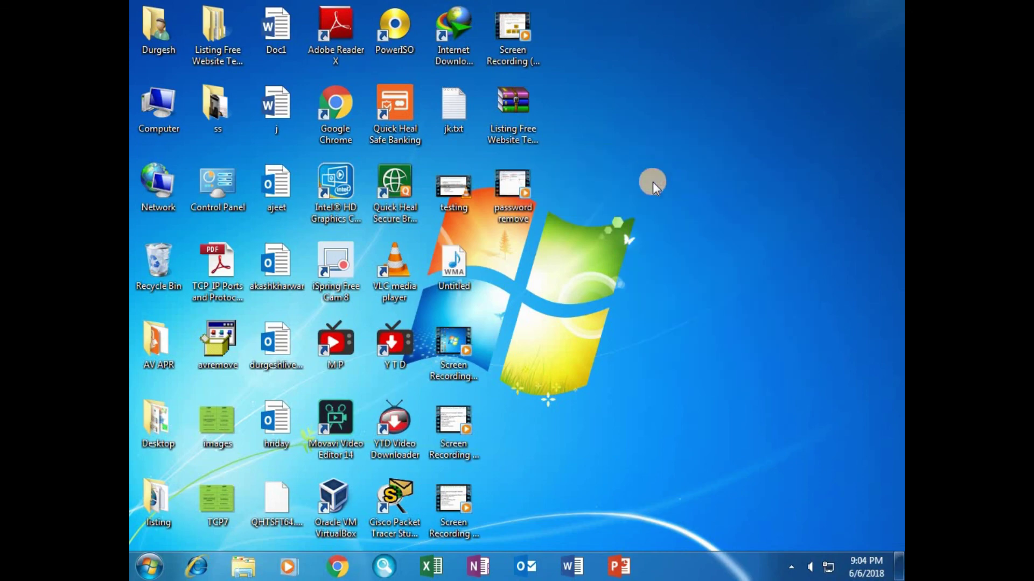
Open the Computer window from the desktop and maximize it to show all drives, including removable drive J:
double_click(156, 130)
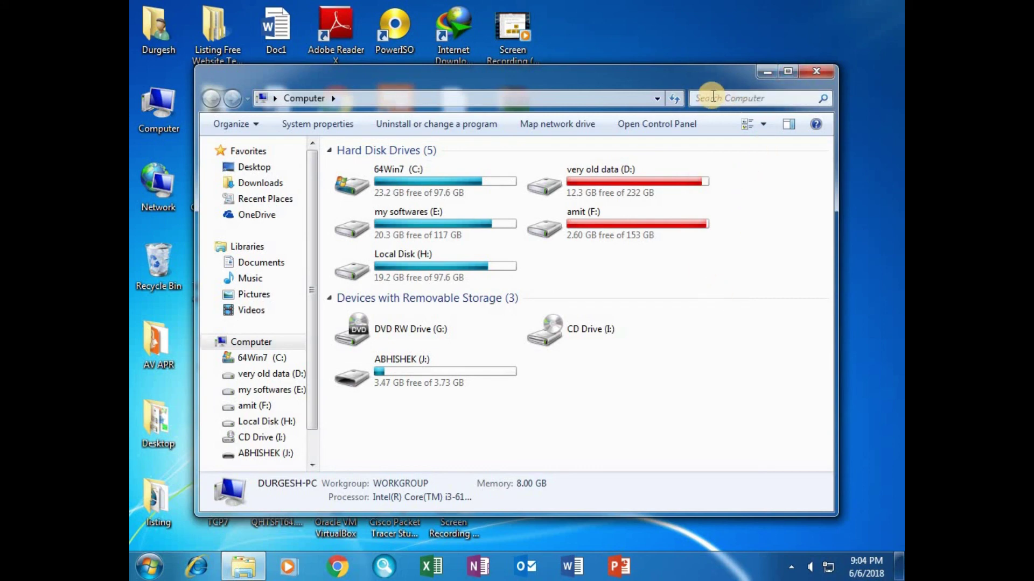
click(621, 68)
double_click(711, 65)
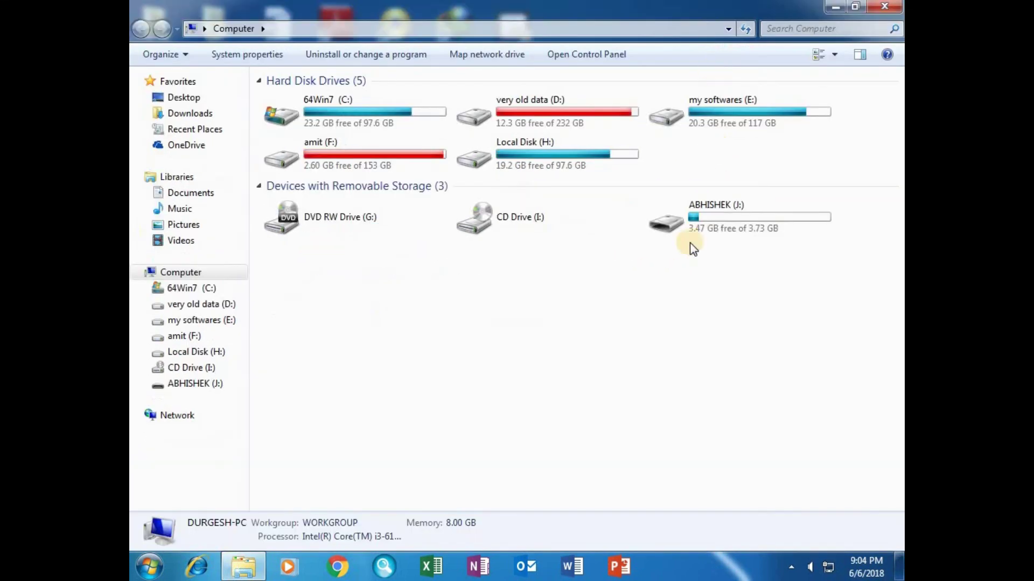